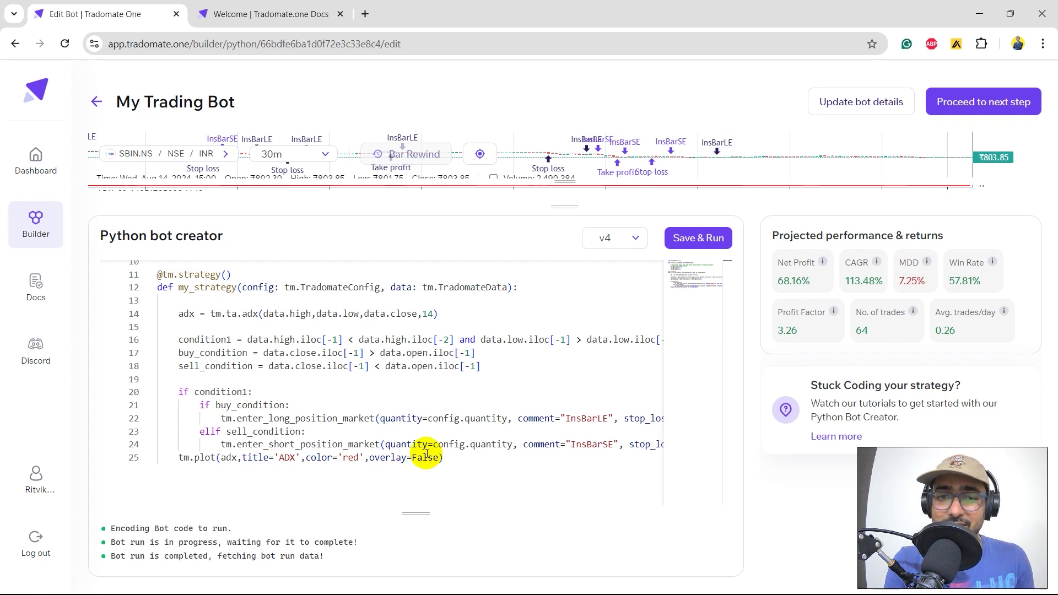
- Browse the tradomate.one homepage and sign up via 'Get Started for free' to reach the bot dashboard
{"action": "scroll", "coordinate": [427, 454], "scroll_direction": "up", "scroll_amount": 5}
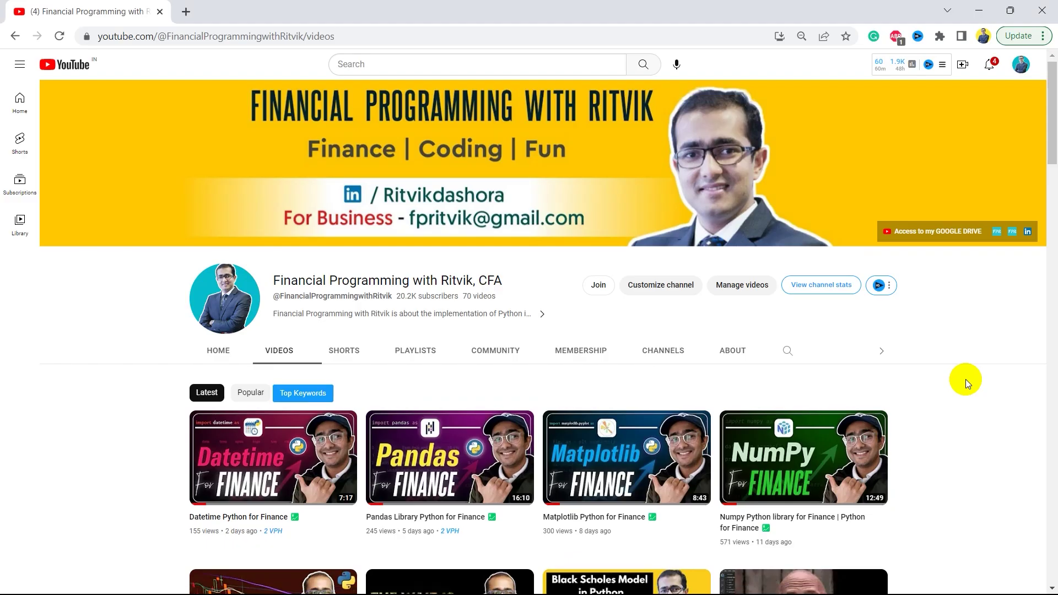
{"action": "scroll", "coordinate": [966, 379], "scroll_direction": "down", "scroll_amount": 5}
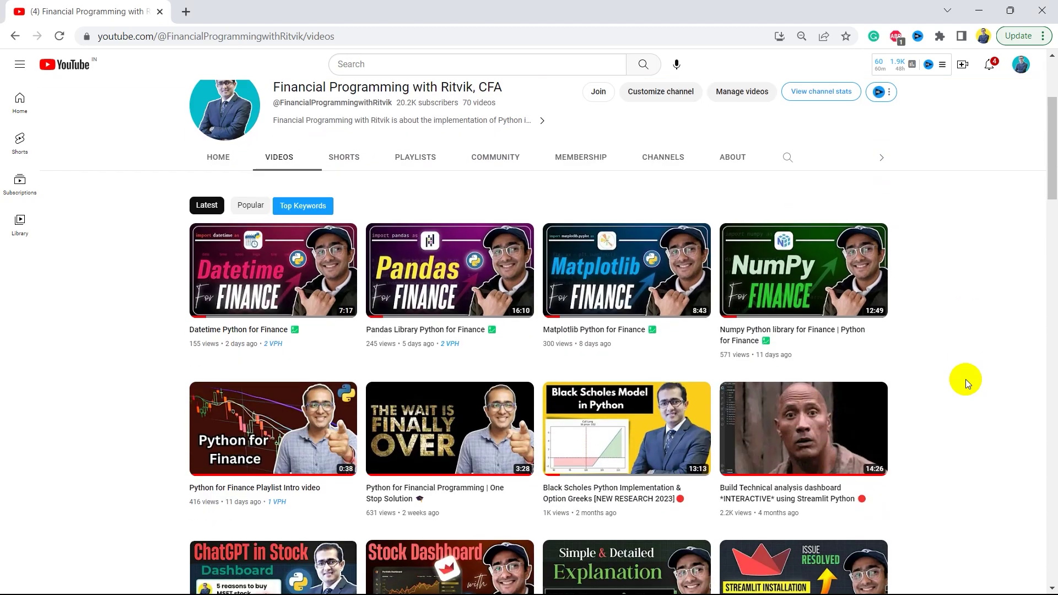
{"action": "scroll", "coordinate": [965, 380], "scroll_direction": "down", "scroll_amount": 7}
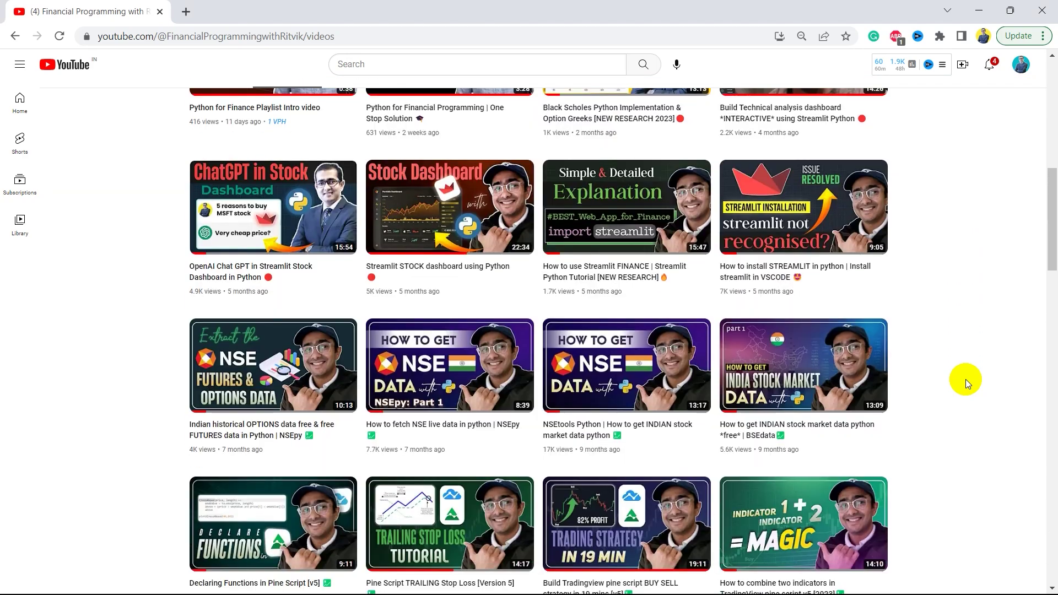
{"action": "scroll", "coordinate": [966, 379], "scroll_direction": "down", "scroll_amount": 7}
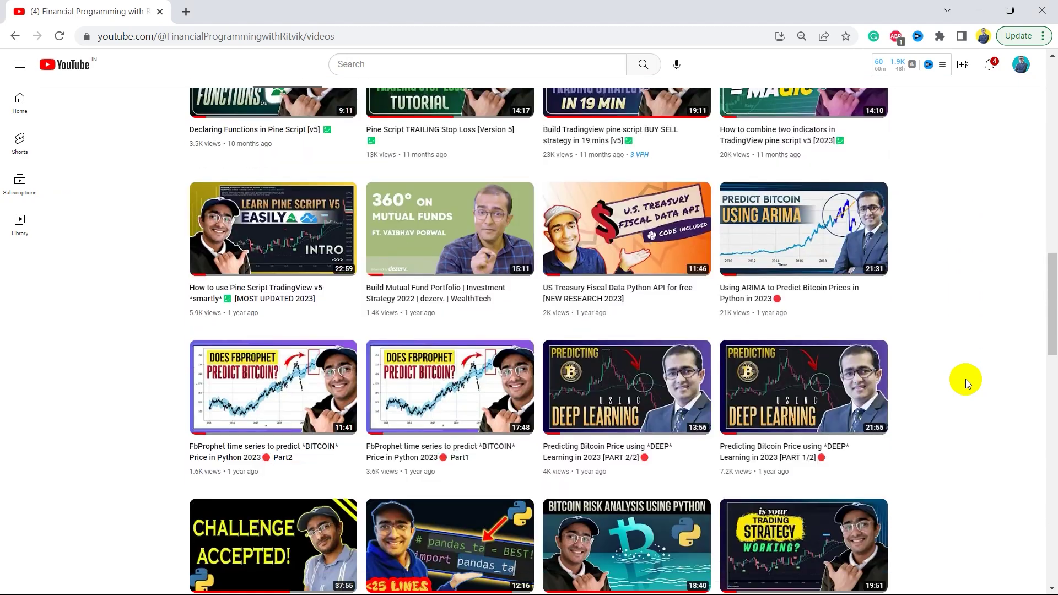
{"action": "scroll", "coordinate": [966, 379], "scroll_direction": "down", "scroll_amount": 6}
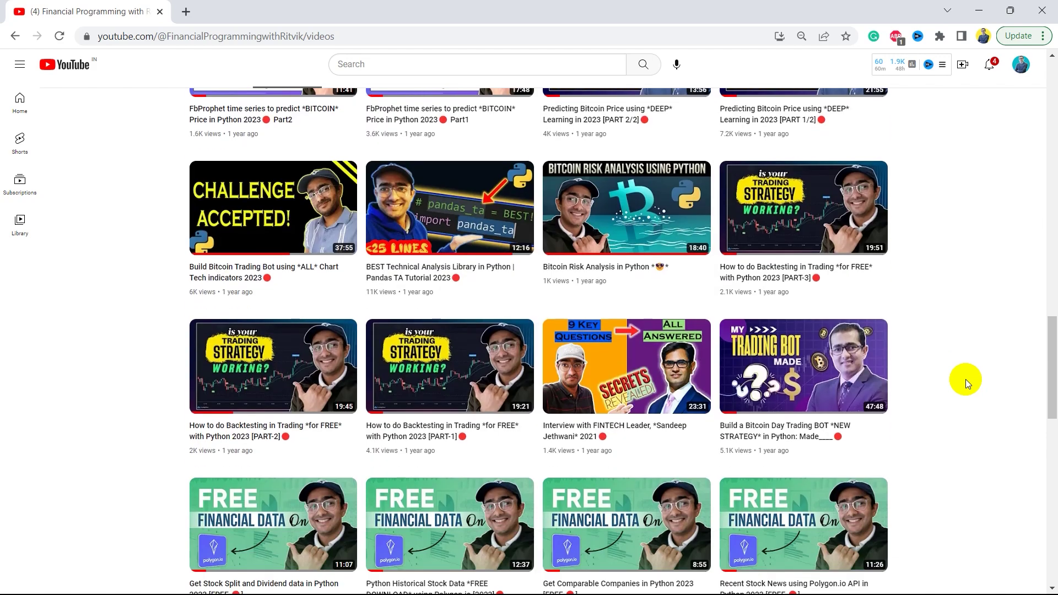
{"action": "scroll", "coordinate": [966, 379], "scroll_direction": "down", "scroll_amount": 2}
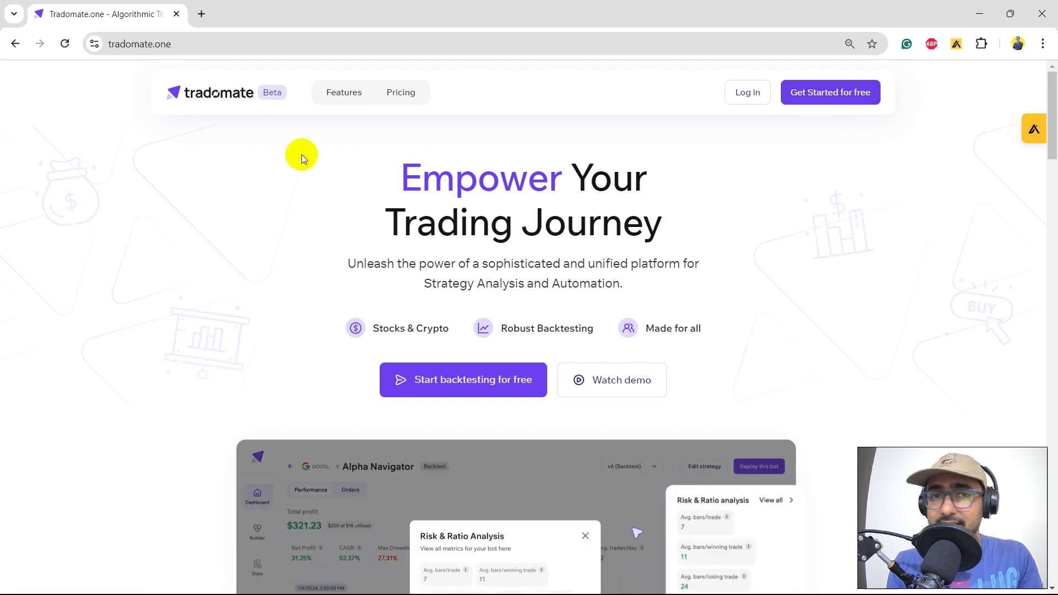
{"action": "left_click", "coordinate": [809, 98]}
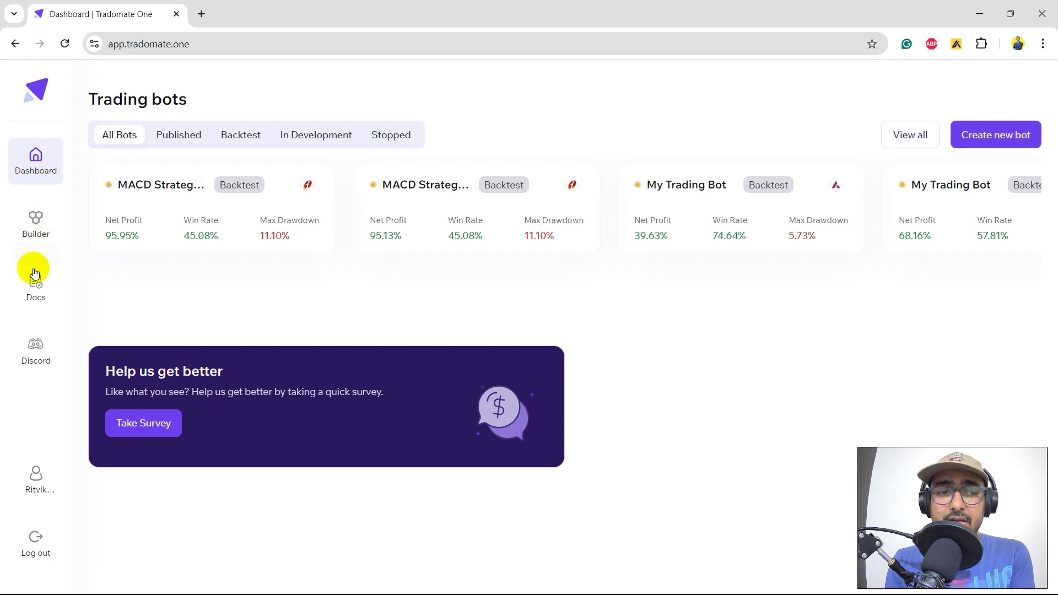
- Open the Docs in a new tab and read through the Welcome page
{"action": "left_click", "coordinate": [30, 292]}
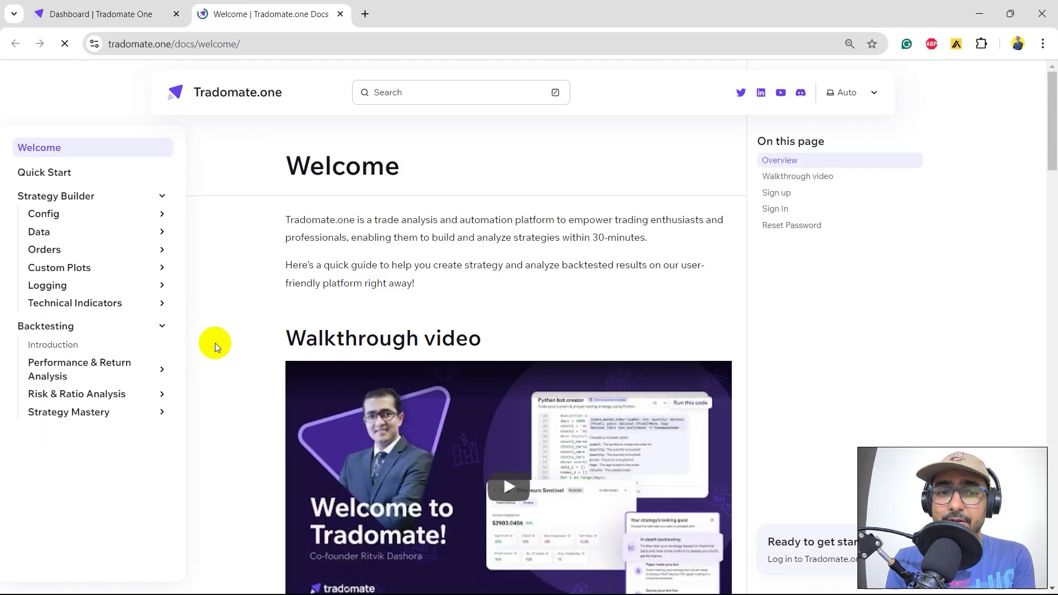
{"action": "scroll", "coordinate": [223, 329], "scroll_direction": "down", "scroll_amount": 4}
{"action": "scroll", "coordinate": [222, 329], "scroll_direction": "down", "scroll_amount": 6}
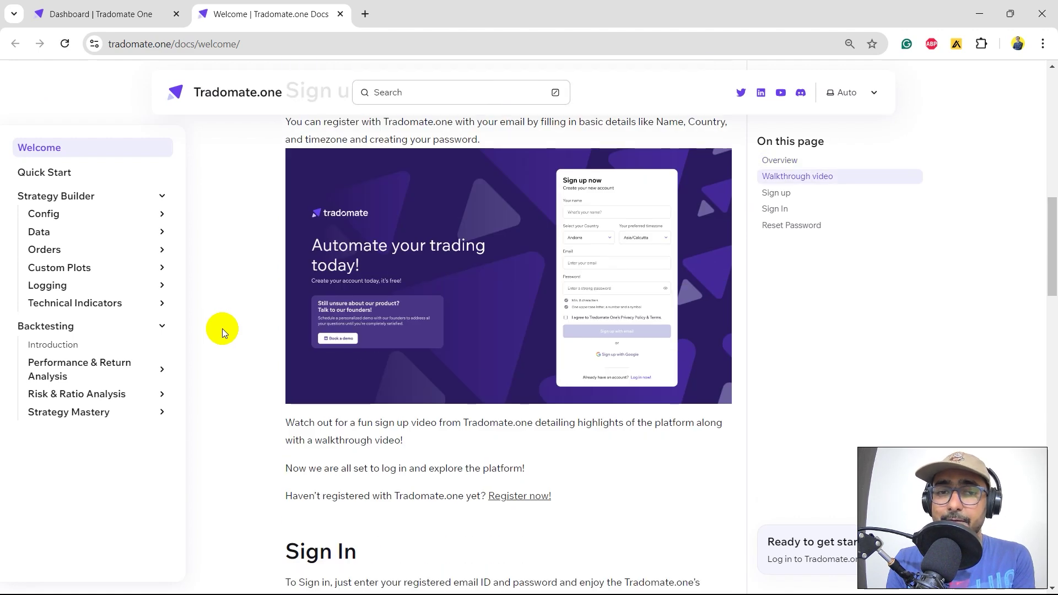
{"action": "scroll", "coordinate": [223, 329], "scroll_direction": "down", "scroll_amount": 5}
{"action": "scroll", "coordinate": [223, 329], "scroll_direction": "down", "scroll_amount": 1}
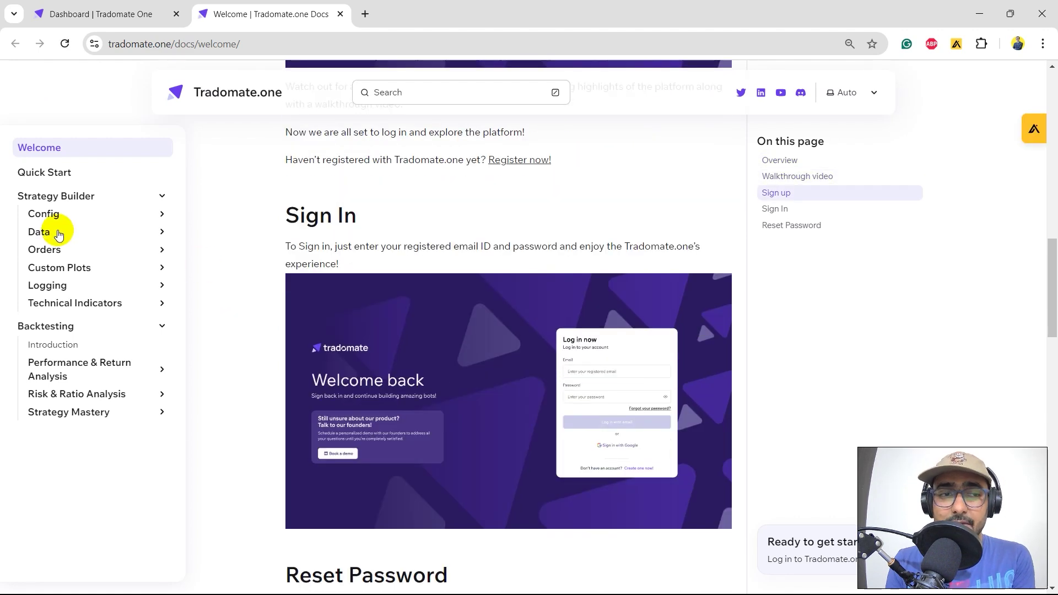
- Expand the Data and Orders sections in the docs menu, then go back to the Dashboard tab
{"action": "left_click", "coordinate": [42, 231]}
{"action": "left_click", "coordinate": [59, 268]}
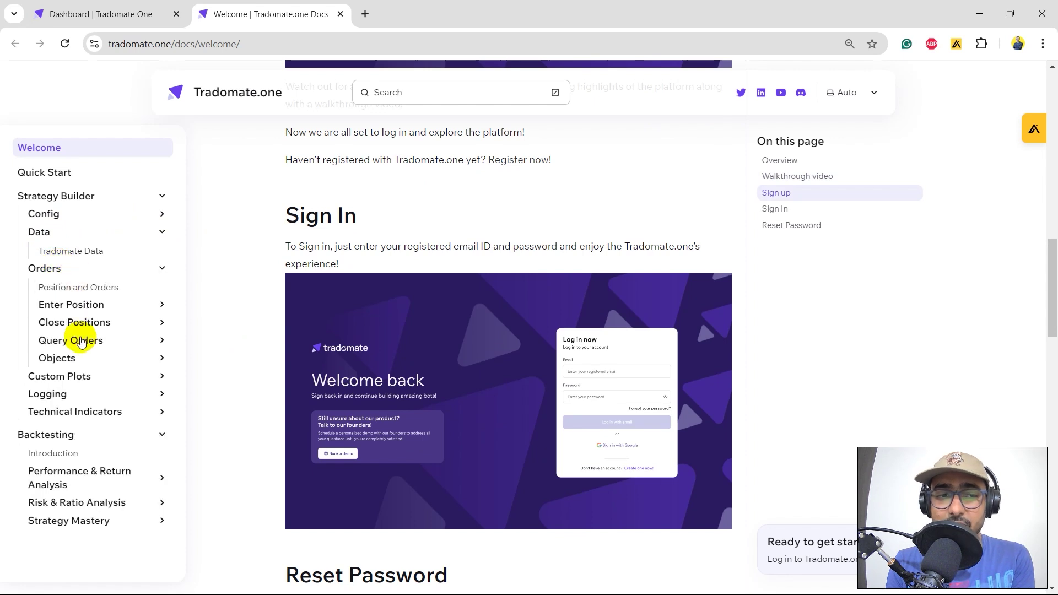
{"action": "left_click", "coordinate": [99, 14]}
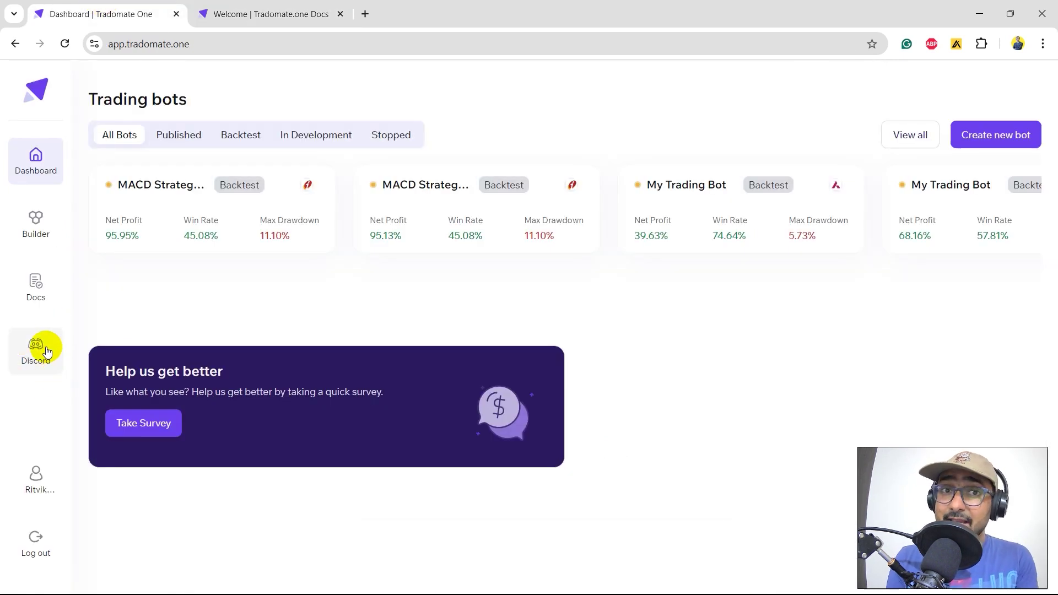
{"action": "mouse_move", "coordinate": [87, 314]}
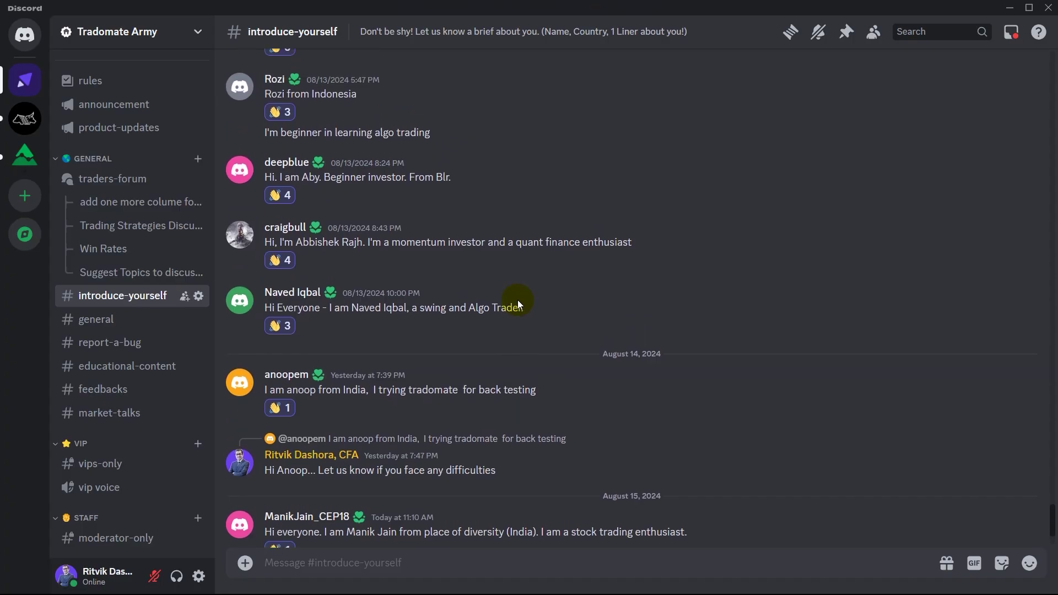
{"action": "scroll", "coordinate": [518, 300], "scroll_direction": "up", "scroll_amount": 5}
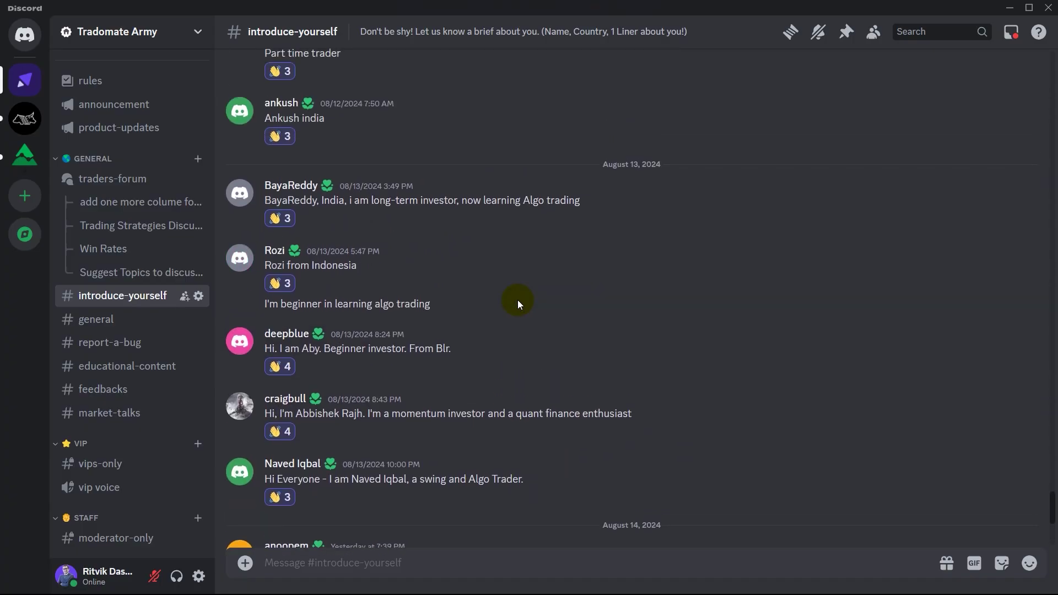
{"action": "scroll", "coordinate": [517, 300], "scroll_direction": "up", "scroll_amount": 5}
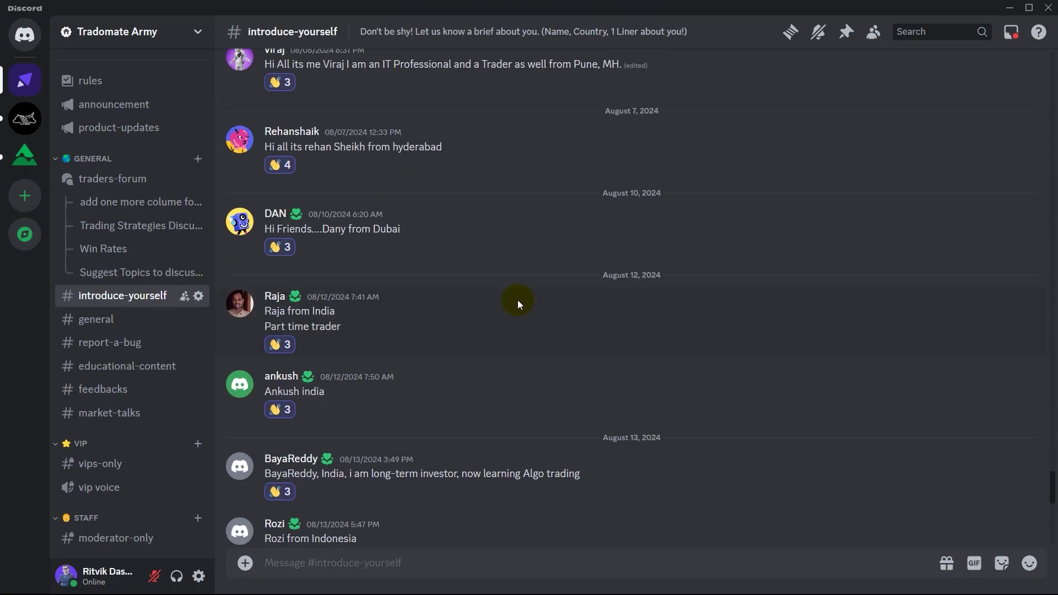
{"action": "scroll", "coordinate": [517, 300], "scroll_direction": "up", "scroll_amount": 5}
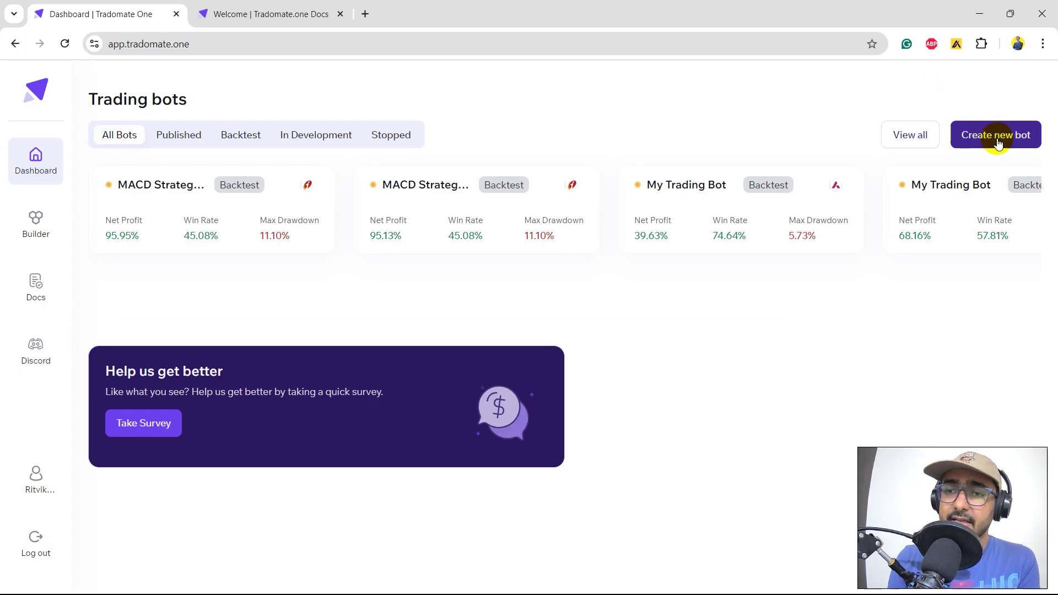
- Create a Python Bot Creator bot from the InSide Bar Strategy template with SBIN.NS as instrument
{"action": "left_click", "coordinate": [998, 142]}
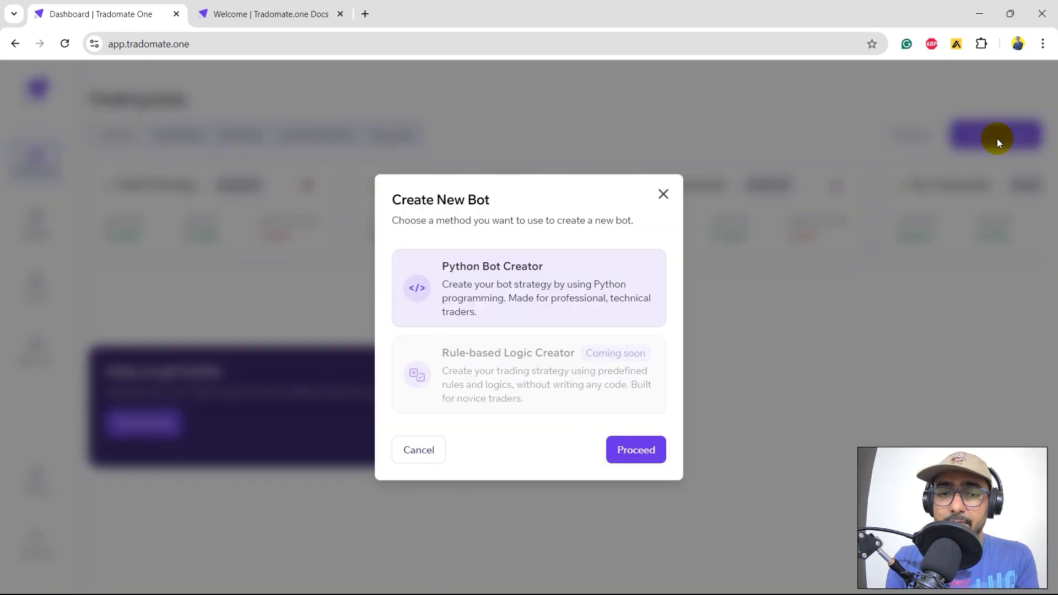
{"action": "left_click", "coordinate": [622, 441]}
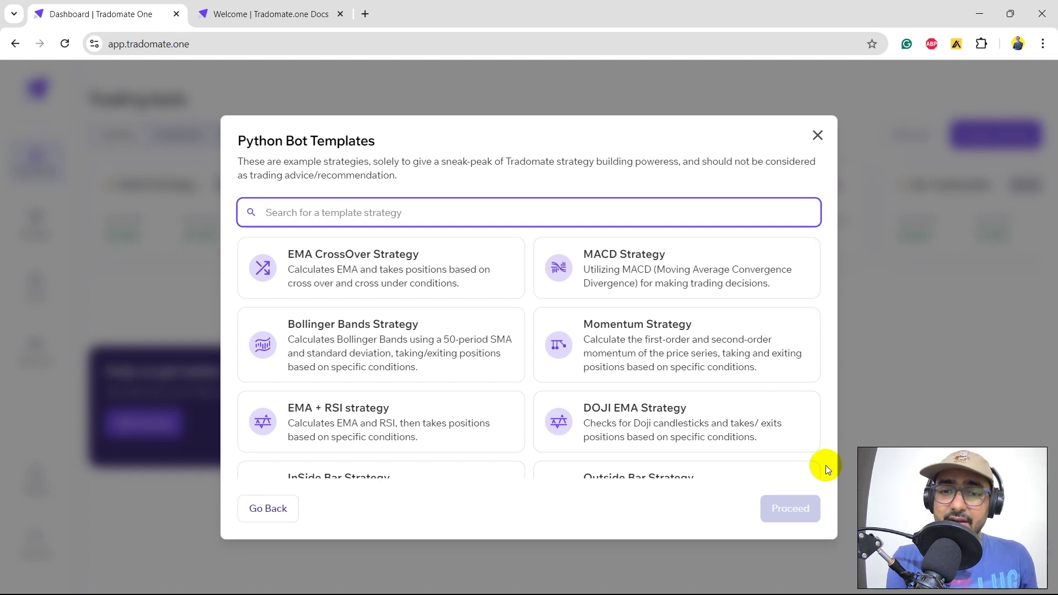
{"action": "scroll", "coordinate": [362, 406], "scroll_direction": "down", "scroll_amount": 2}
{"action": "left_click", "coordinate": [364, 418]}
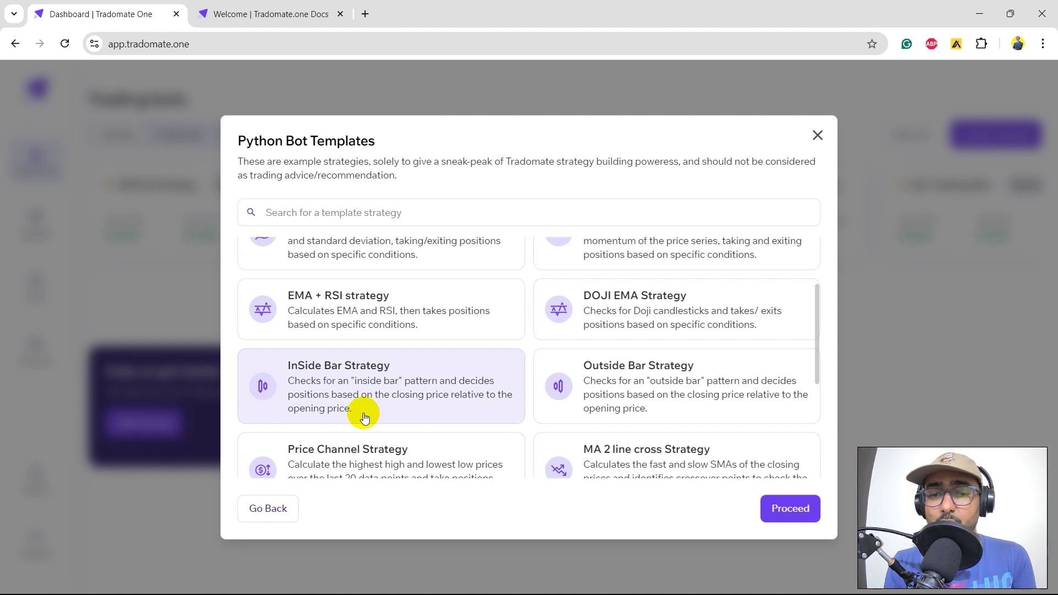
{"action": "left_click", "coordinate": [785, 517]}
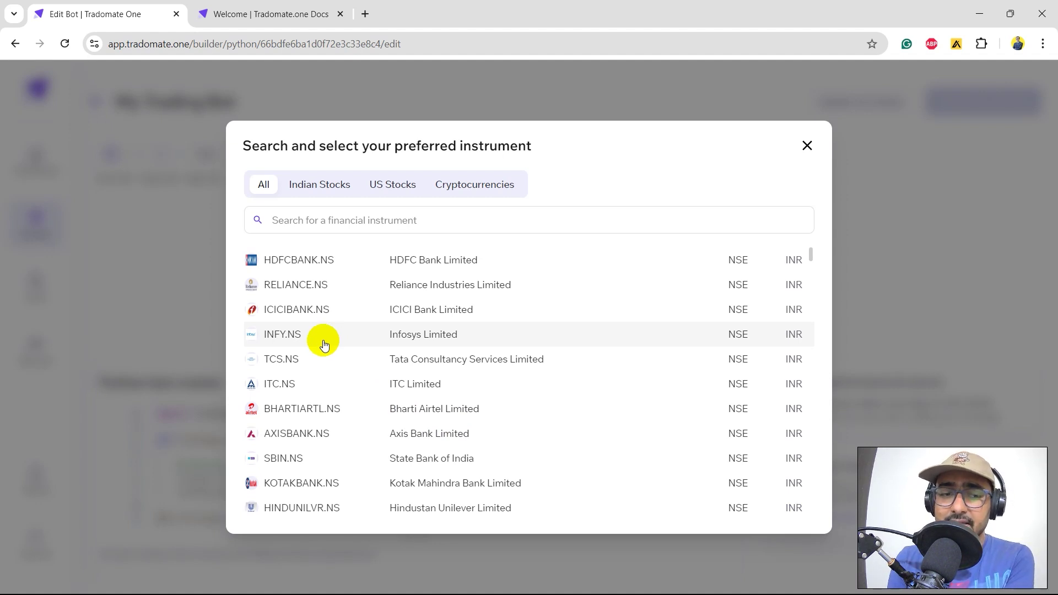
{"action": "left_click", "coordinate": [297, 459]}
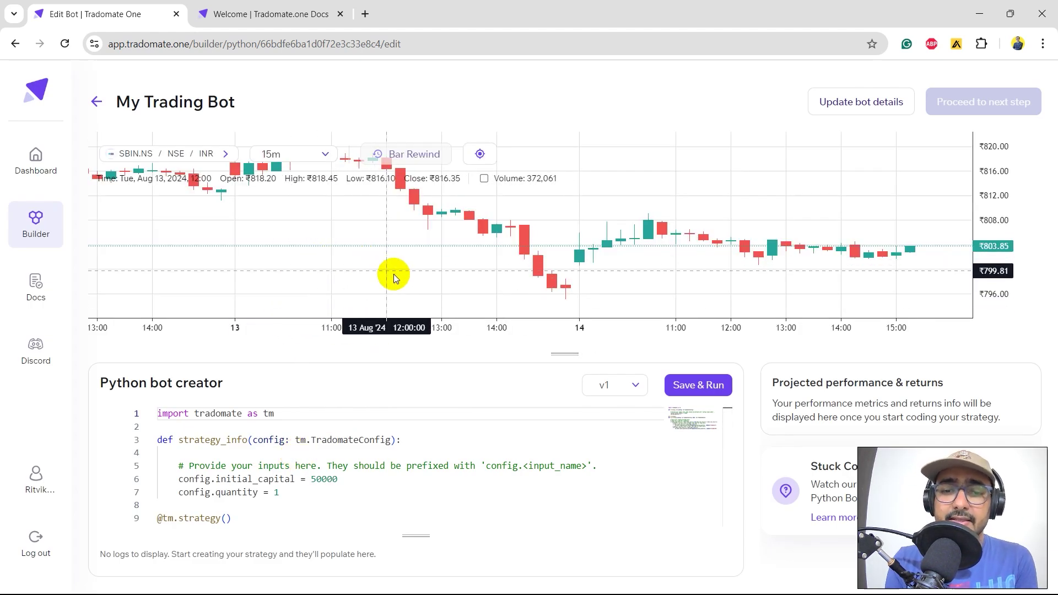
- Switch the SBIN.NS chart interval to 30m and shrink the chart to enlarge the code editor
{"action": "left_click_drag", "start_coordinate": [283, 274], "coordinate": [456, 267]}
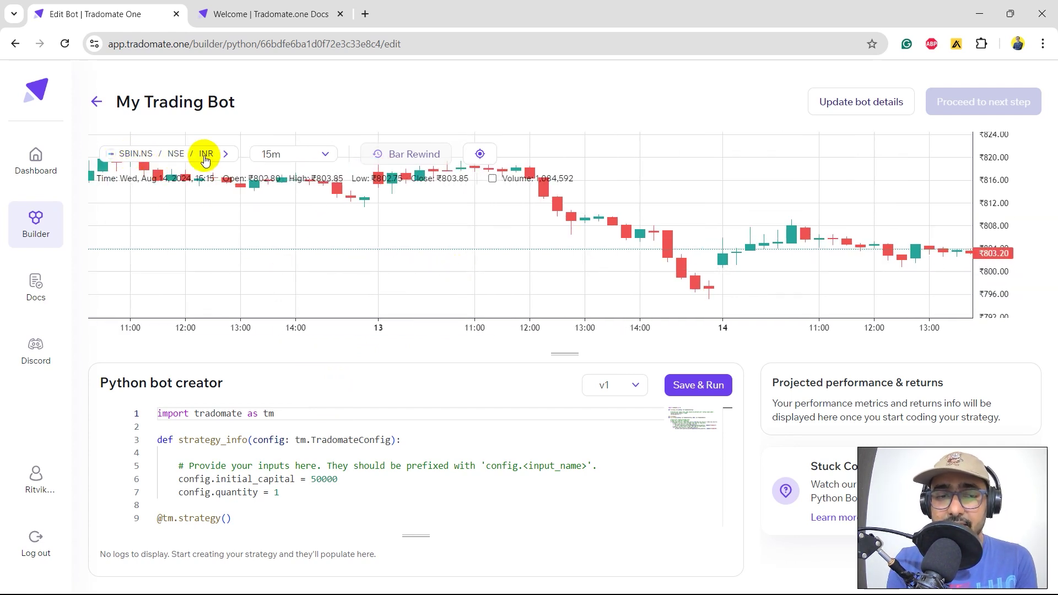
{"action": "left_click", "coordinate": [300, 158]}
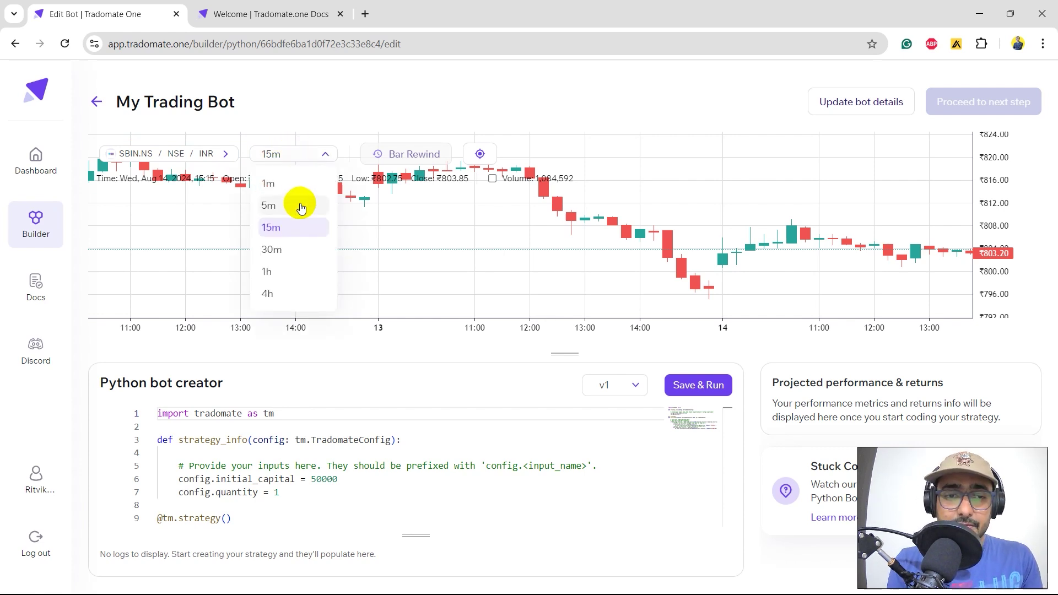
{"action": "left_click", "coordinate": [278, 251]}
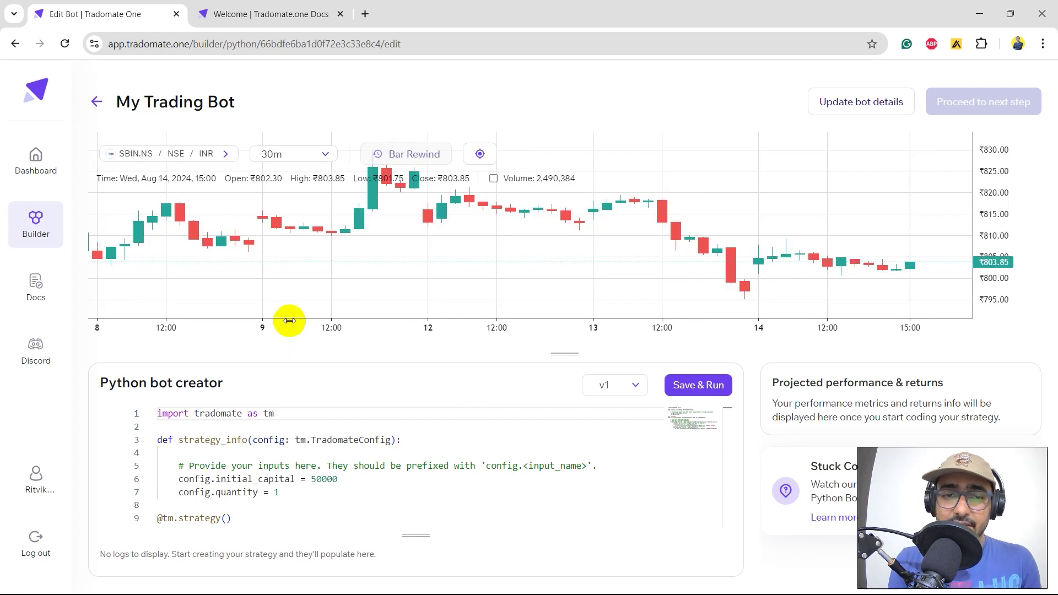
{"action": "left_click", "coordinate": [285, 325]}
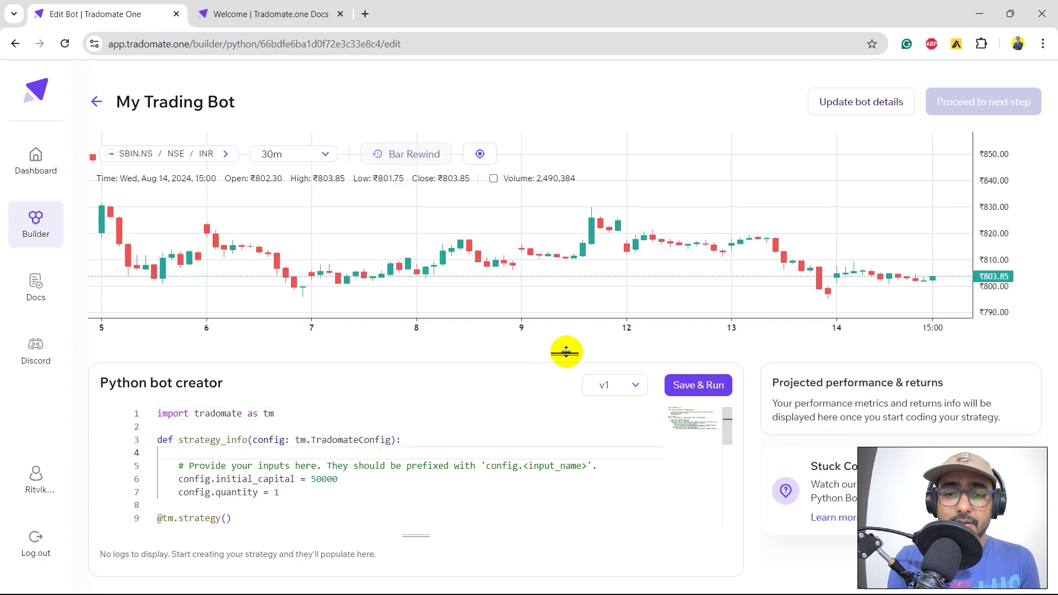
{"action": "left_click_drag", "start_coordinate": [564, 355], "coordinate": [529, 217]}
- Review the template's strategy_info input settings and the my_strategy trading logic
{"action": "scroll", "coordinate": [367, 321], "scroll_direction": "down", "scroll_amount": 5}
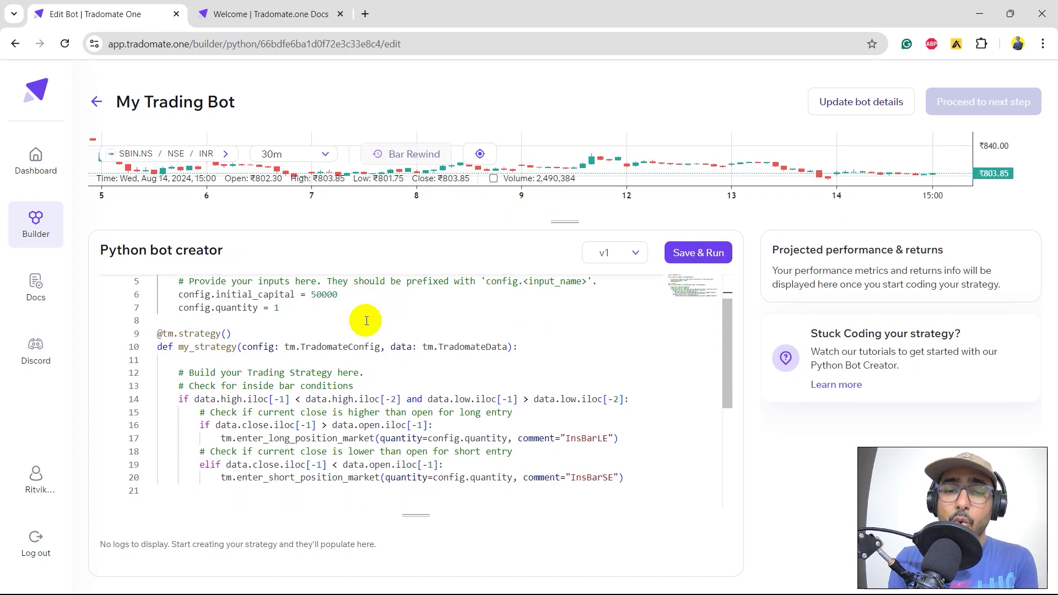
{"action": "scroll", "coordinate": [366, 321], "scroll_direction": "up", "scroll_amount": 3}
{"action": "scroll", "coordinate": [367, 320], "scroll_direction": "up", "scroll_amount": 3}
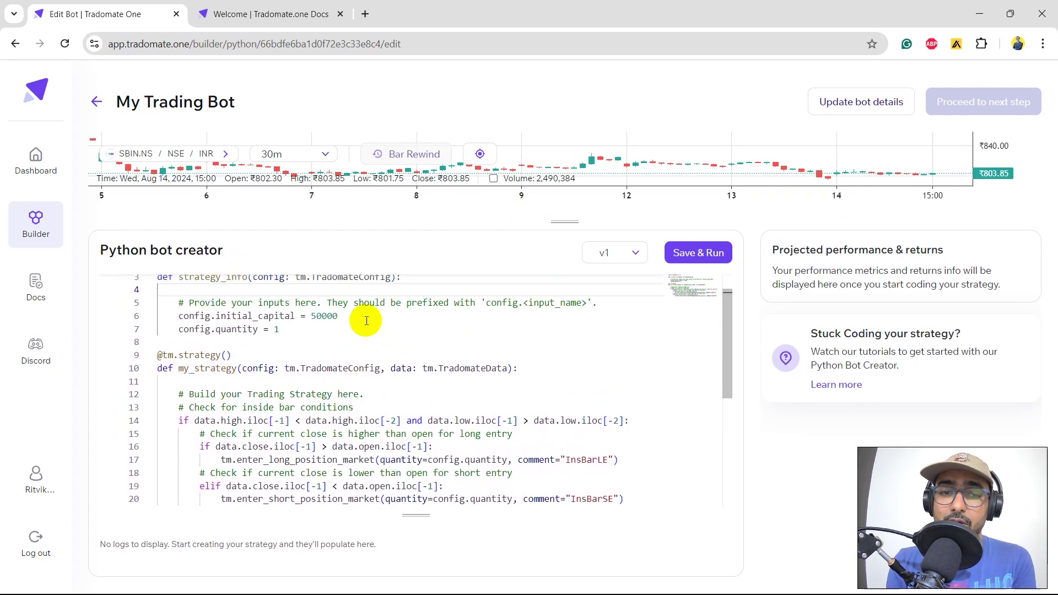
{"action": "left_click_drag", "start_coordinate": [205, 307], "coordinate": [221, 359]}
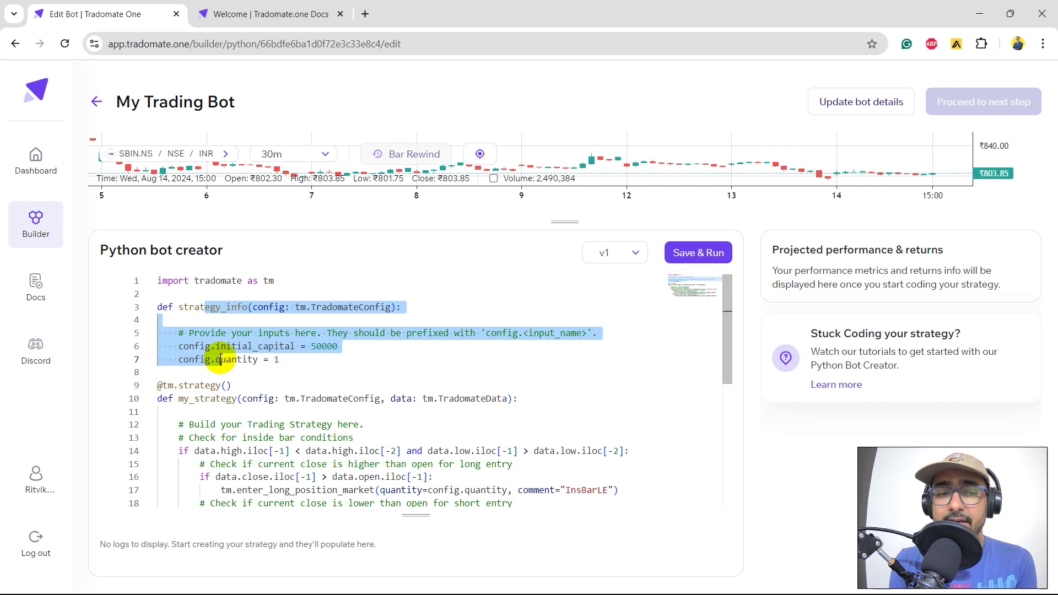
{"action": "scroll", "coordinate": [251, 359], "scroll_direction": "down", "scroll_amount": 2}
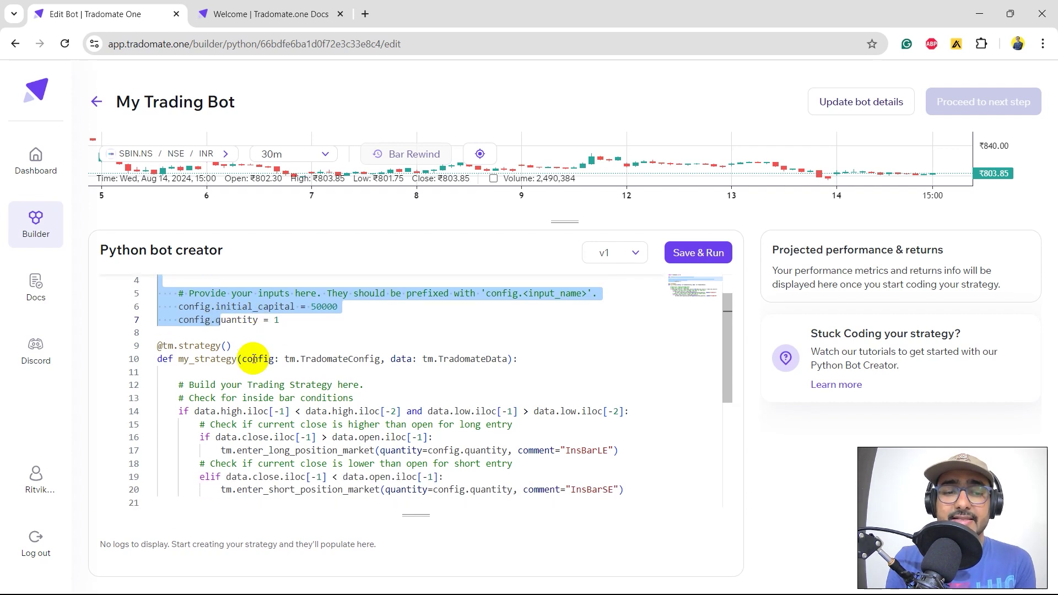
{"action": "left_click", "coordinate": [217, 351]}
{"action": "left_click_drag", "start_coordinate": [218, 351], "coordinate": [280, 482]}
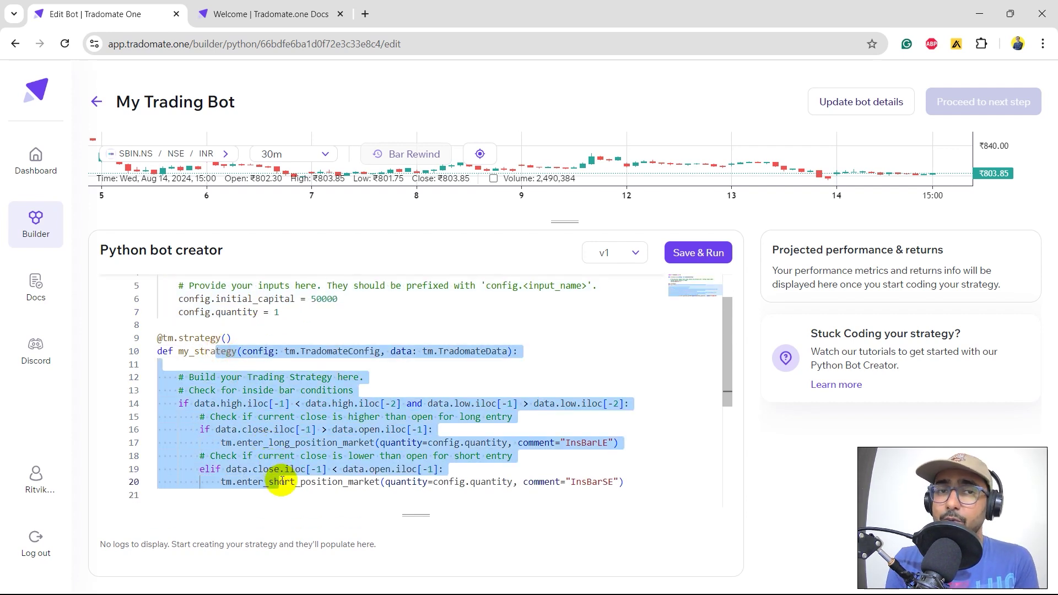
{"action": "left_click", "coordinate": [256, 483]}
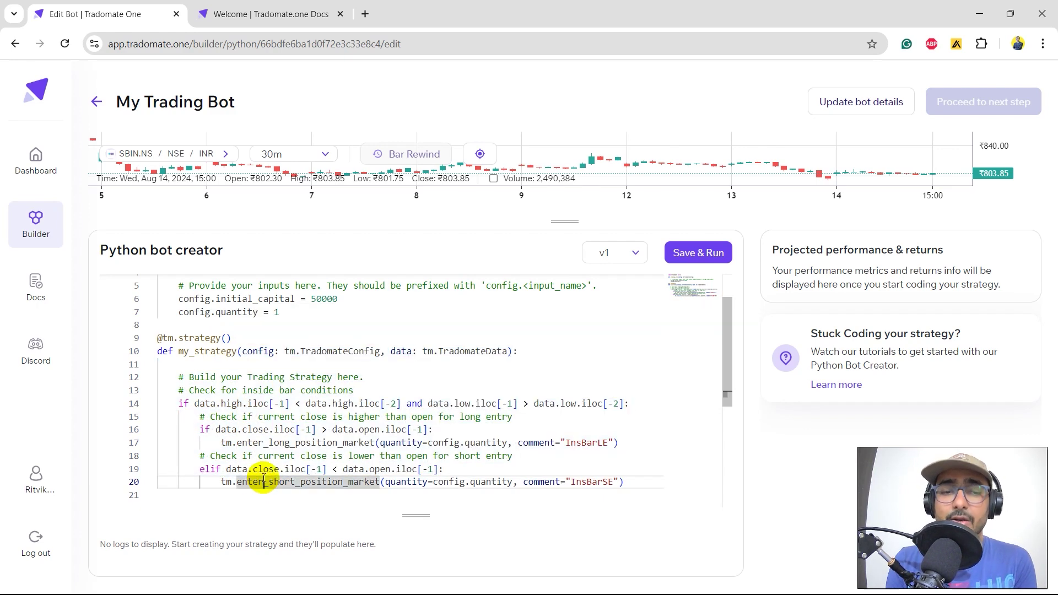
{"action": "scroll", "coordinate": [319, 437], "scroll_direction": "up", "scroll_amount": 2}
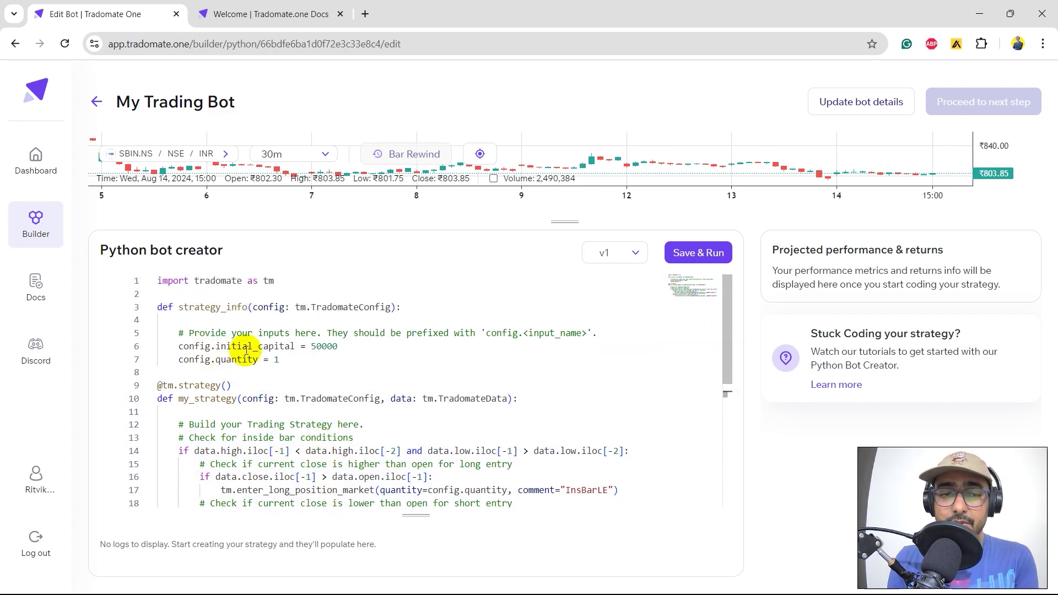
- Highlight the initial_capital and quantity settings and the inside bar logic in the code
{"action": "double_click", "coordinate": [229, 348]}
{"action": "double_click", "coordinate": [227, 361]}
{"action": "scroll", "coordinate": [228, 362], "scroll_direction": "down", "scroll_amount": 2}
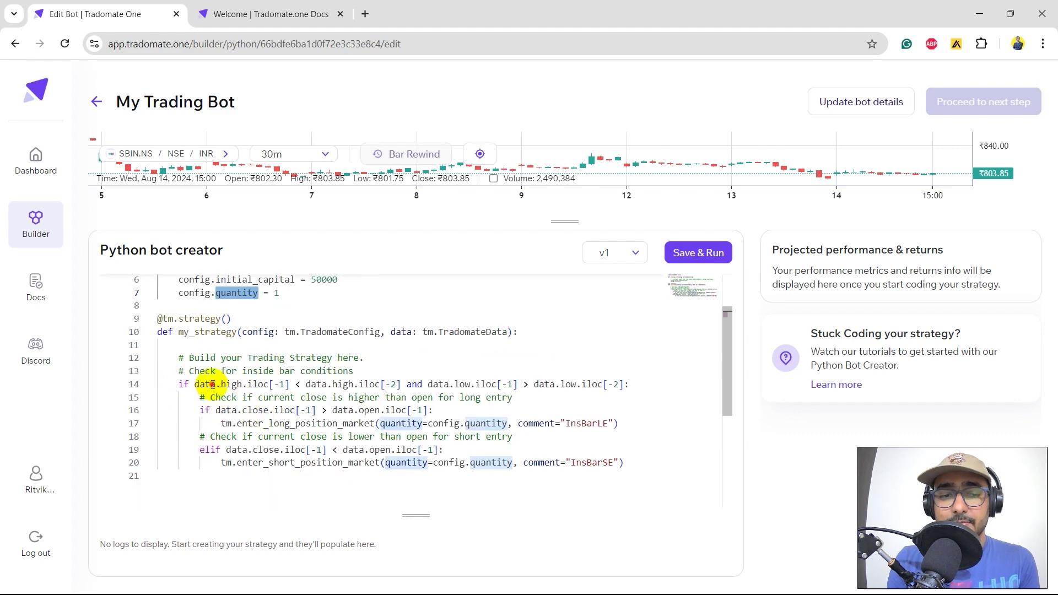
{"action": "left_click_drag", "start_coordinate": [210, 384], "coordinate": [291, 463]}
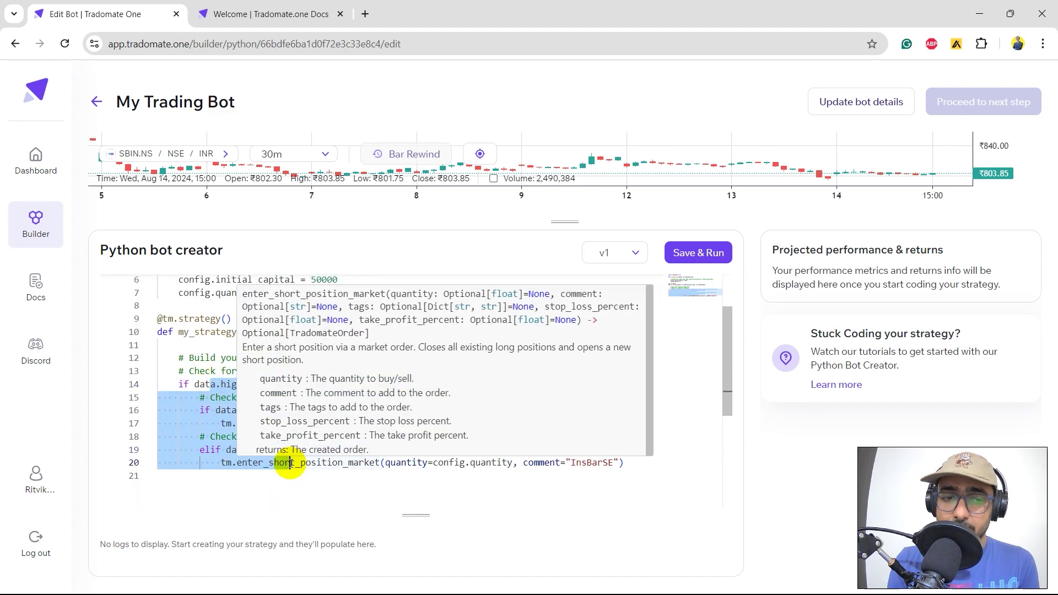
{"action": "left_click", "coordinate": [291, 463]}
{"action": "scroll", "coordinate": [386, 358], "scroll_direction": "up", "scroll_amount": 2}
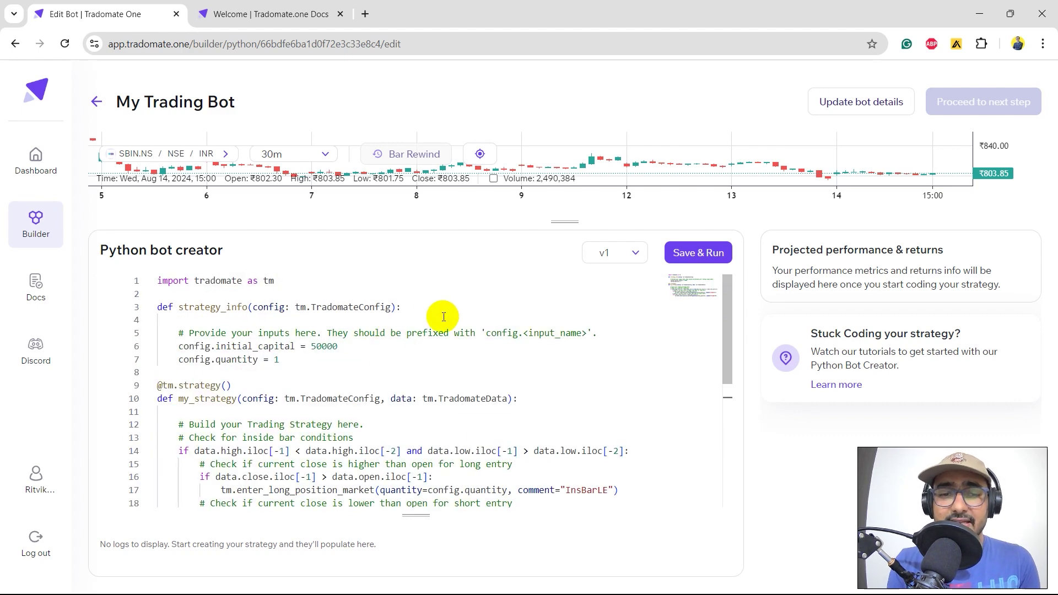
- Change config.quantity from 1 to 10, enlarge the chart, and Save & Run
{"action": "left_click", "coordinate": [302, 361]}
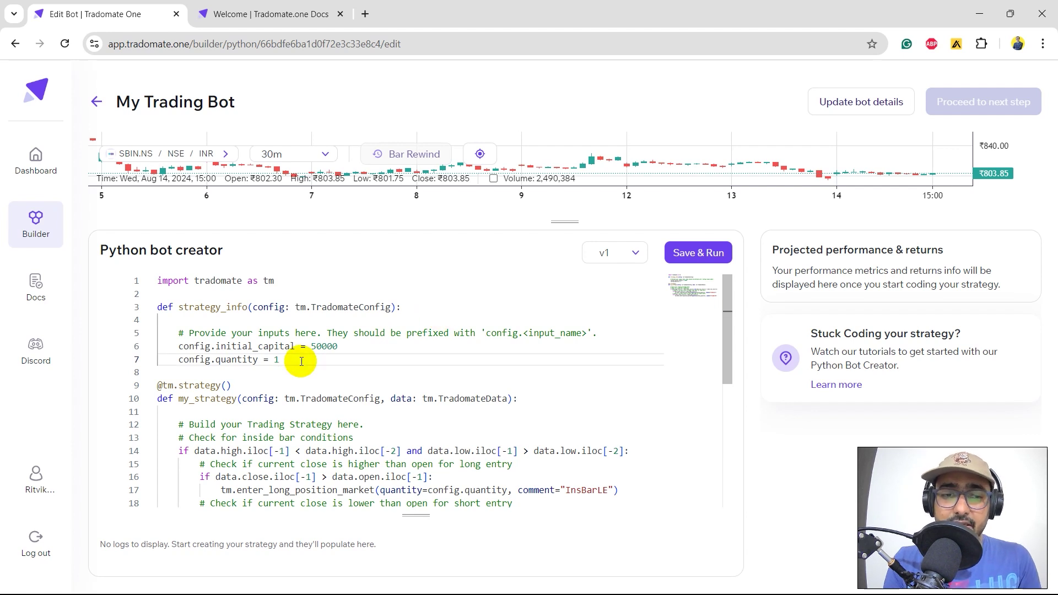
{"action": "type", "text": "0"}
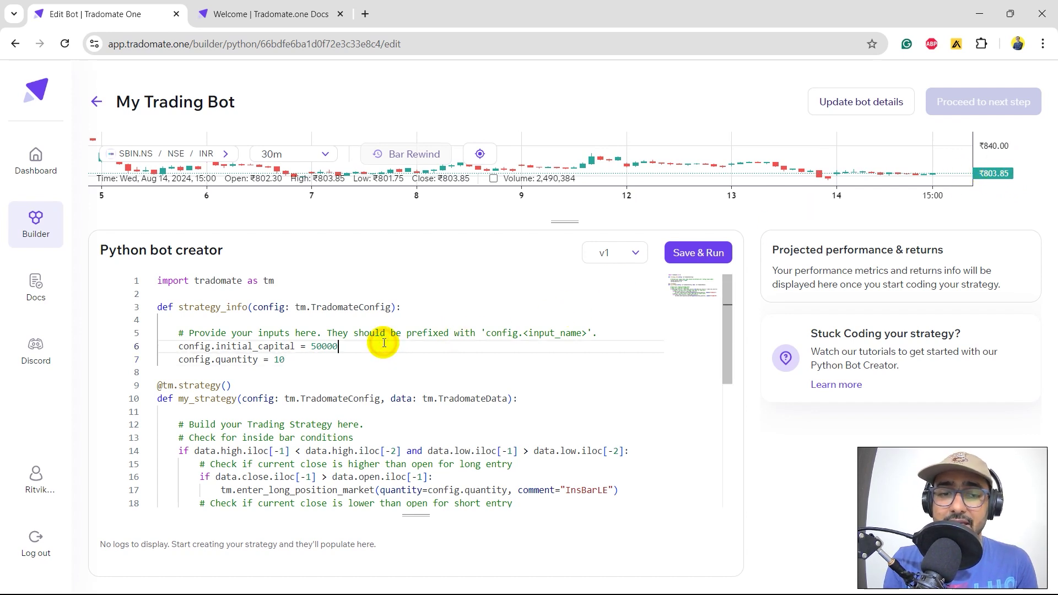
{"action": "left_click", "coordinate": [336, 347]}
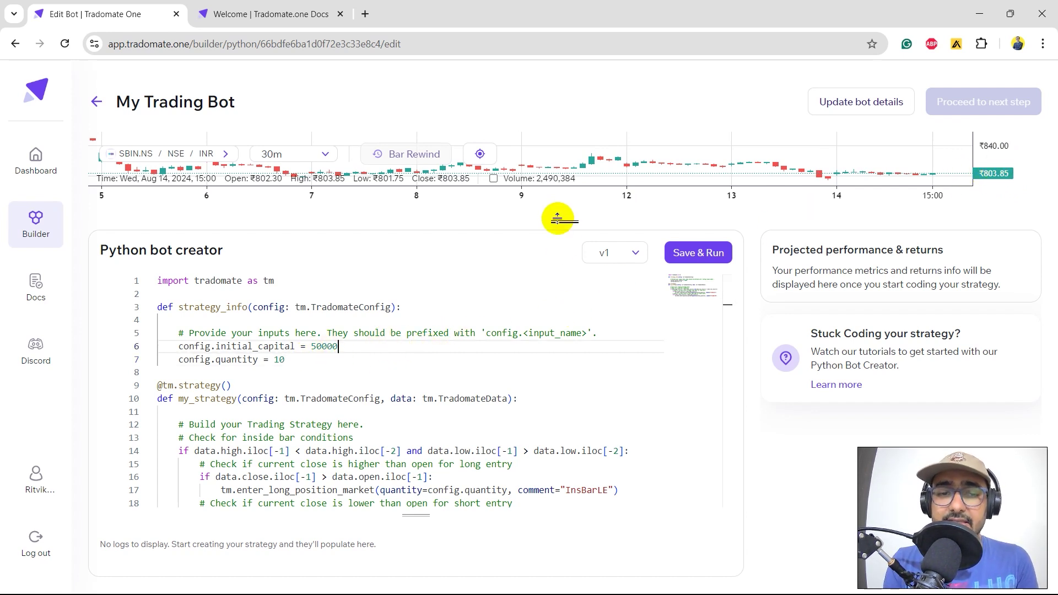
{"action": "left_click_drag", "start_coordinate": [558, 217], "coordinate": [568, 394]}
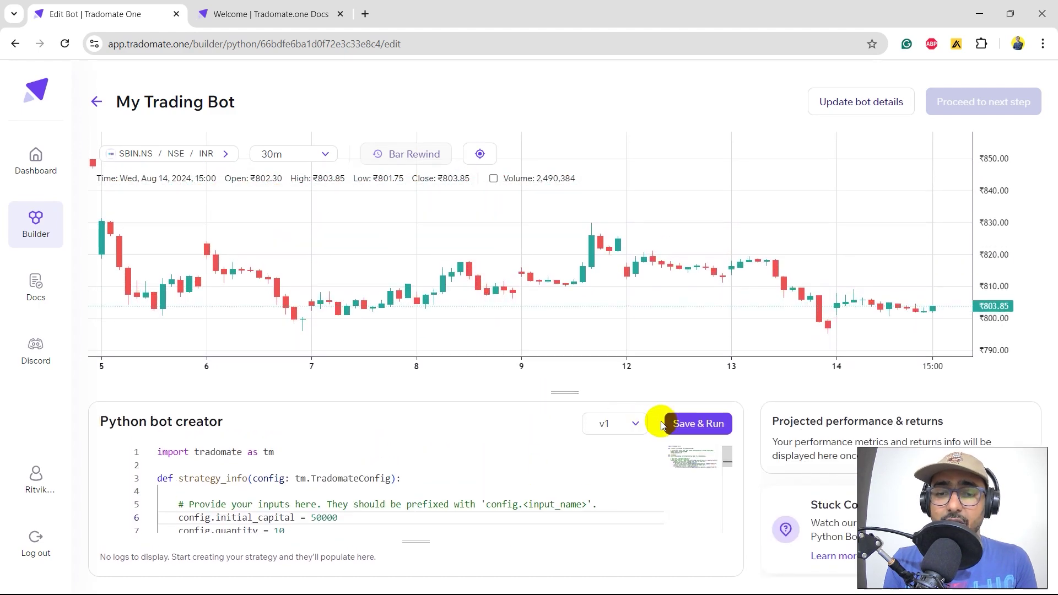
{"action": "left_click", "coordinate": [686, 423]}
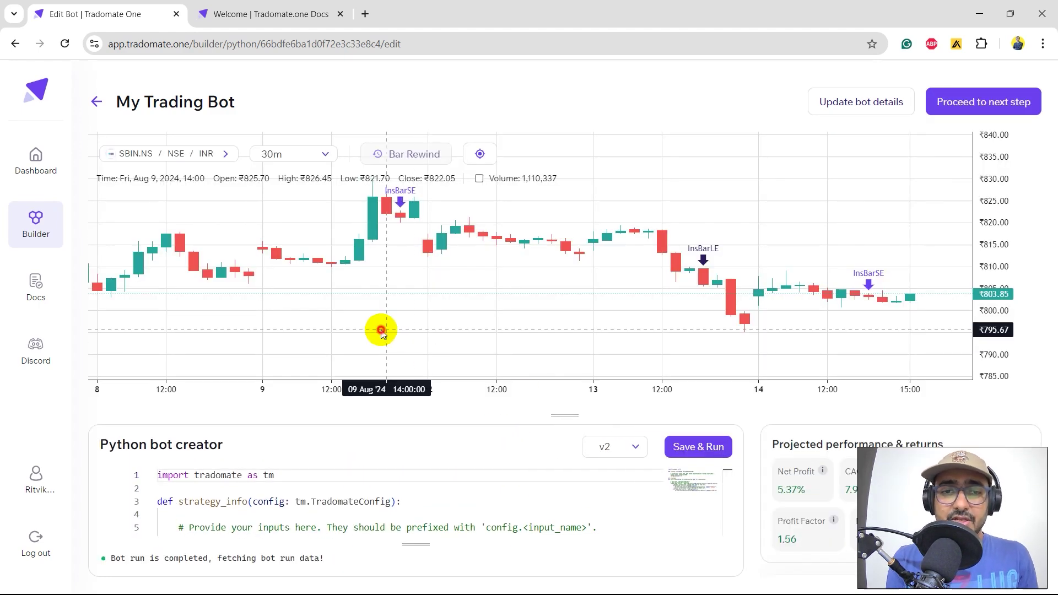
- Pan the v2 chart back to earlier August bars to inspect InsBar signals
{"action": "left_click_drag", "start_coordinate": [378, 330], "coordinate": [685, 335]}
{"action": "left_click_drag", "start_coordinate": [458, 279], "coordinate": [711, 353]}
{"action": "left_click_drag", "start_coordinate": [564, 390], "coordinate": [546, 226]}
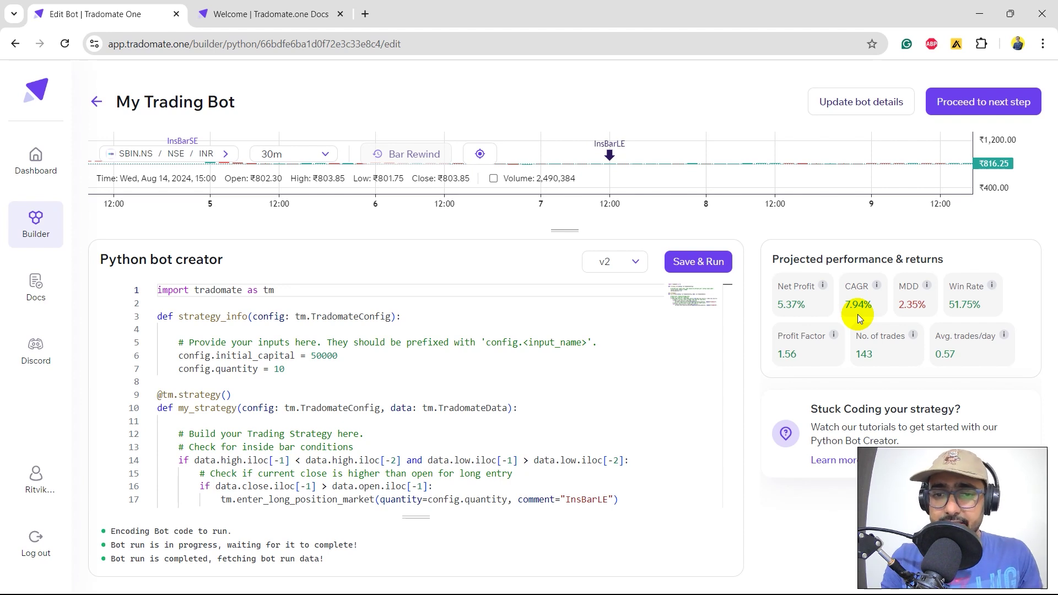
- Proceed to In-depth backtesting and review the v2 bot's dashboard
{"action": "left_click", "coordinate": [972, 109]}
{"action": "left_click", "coordinate": [658, 495]}
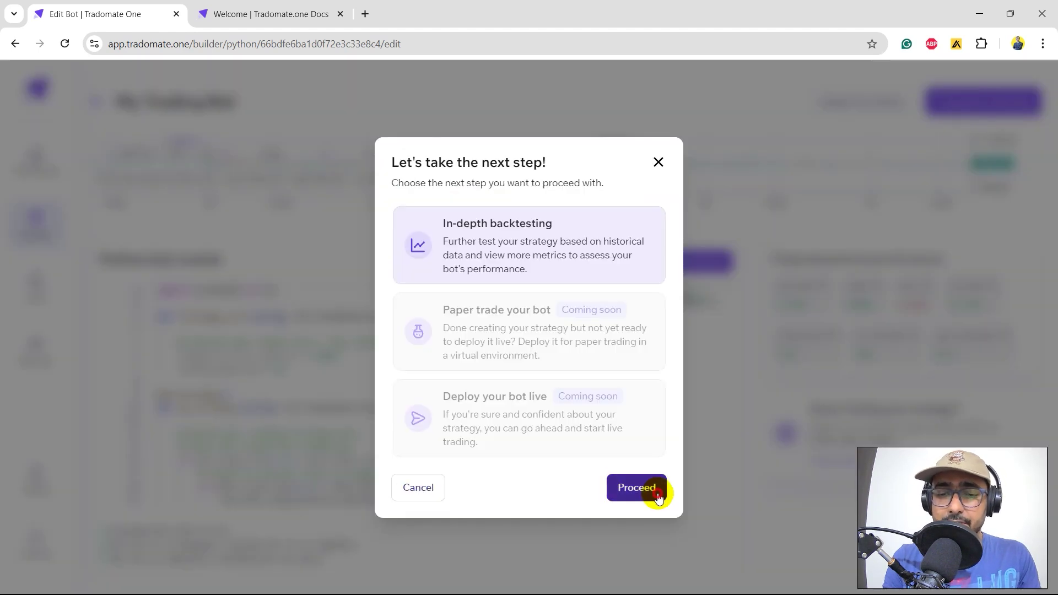
{"action": "scroll", "coordinate": [744, 302], "scroll_direction": "down", "scroll_amount": 3}
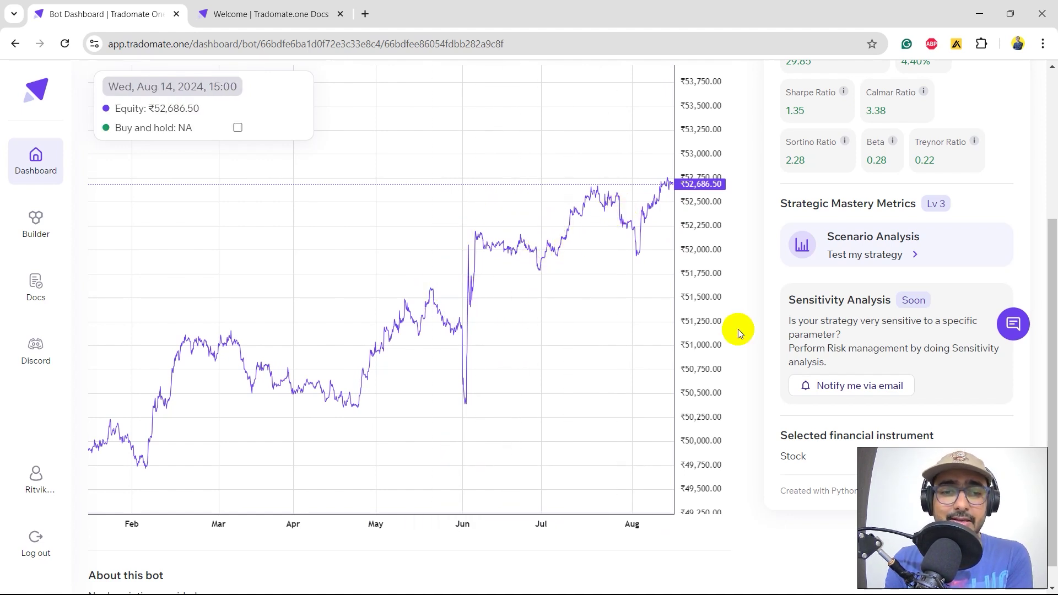
{"action": "scroll", "coordinate": [741, 271], "scroll_direction": "up", "scroll_amount": 4}
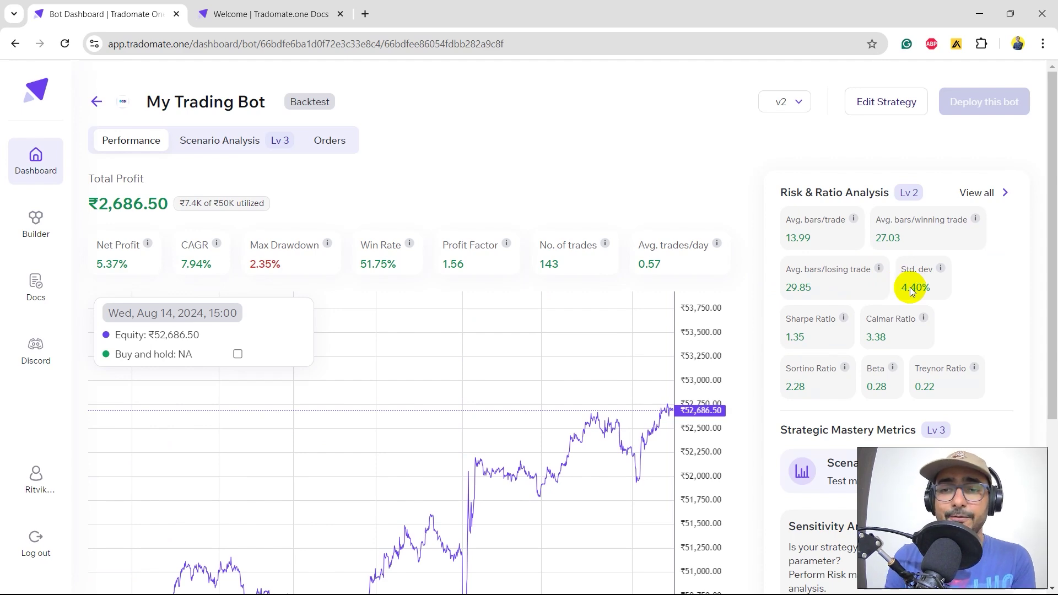
- View all Risk & Ratio Analysis metrics, close them, and open the Orders list
{"action": "left_click", "coordinate": [986, 198]}
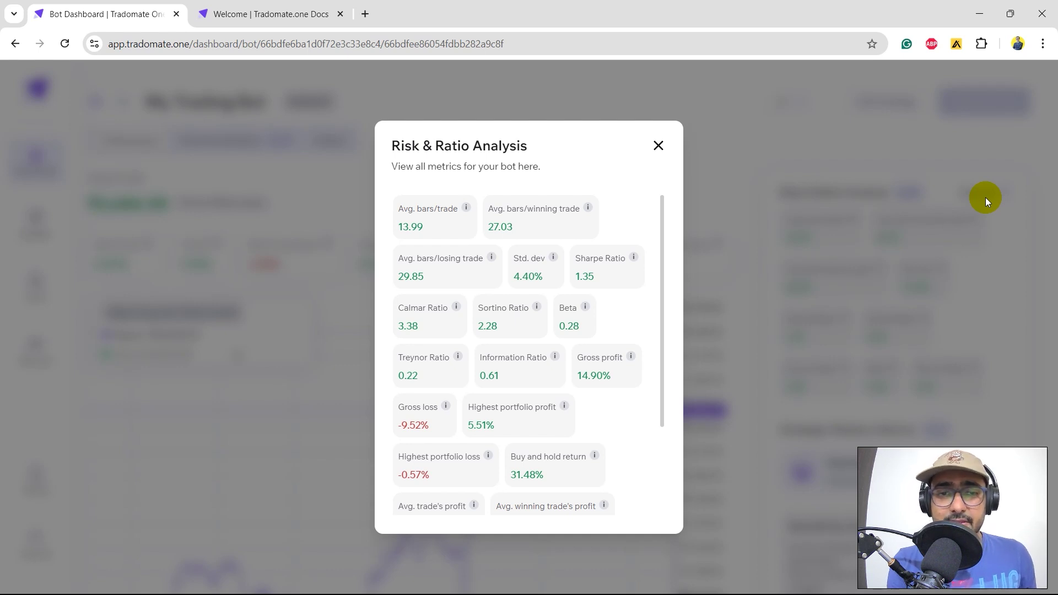
{"action": "left_click", "coordinate": [986, 198]}
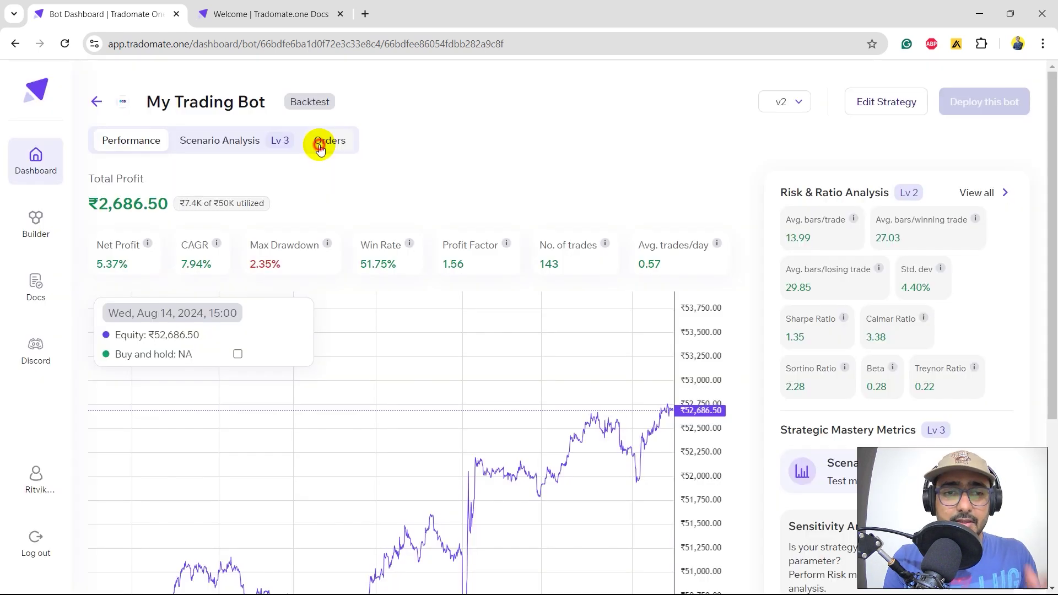
{"action": "left_click", "coordinate": [321, 144]}
- Scroll through the v2 backtest orders, then go back via Edit Strategy
{"action": "scroll", "coordinate": [645, 406], "scroll_direction": "down", "scroll_amount": 3}
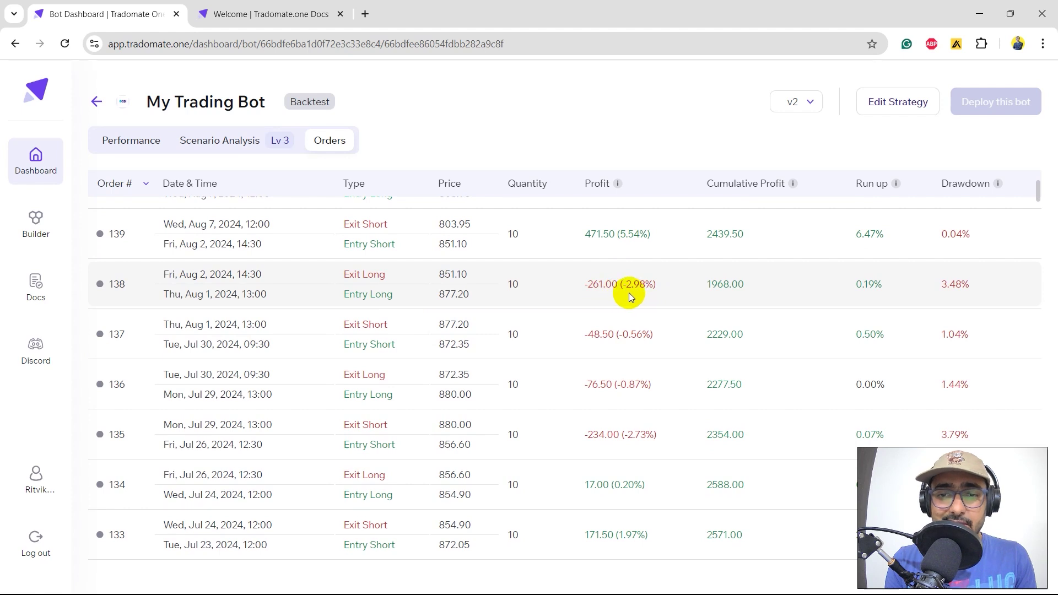
{"action": "scroll", "coordinate": [650, 443], "scroll_direction": "down", "scroll_amount": 10}
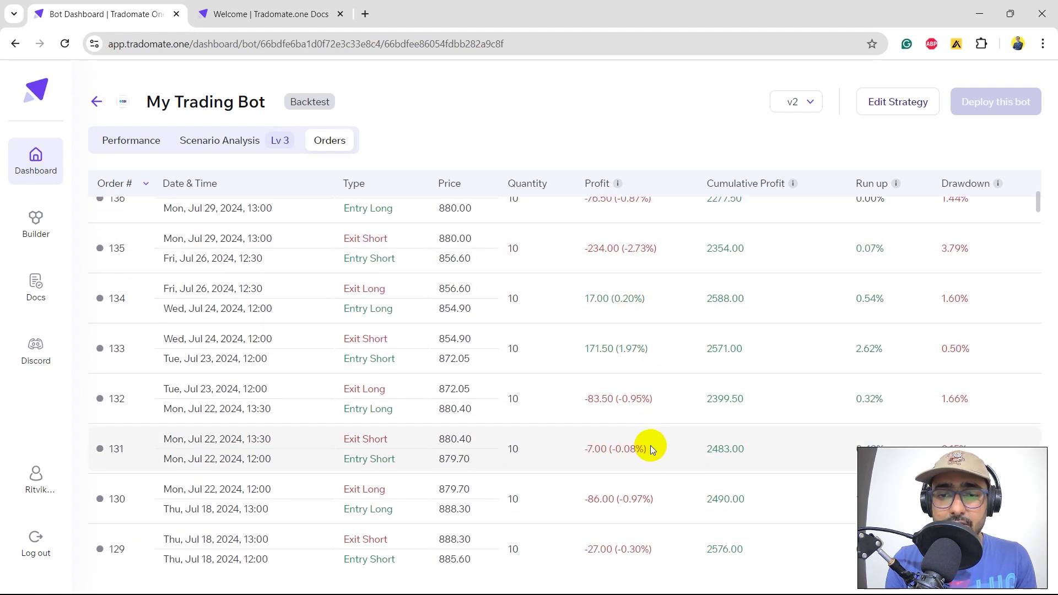
{"action": "scroll", "coordinate": [607, 352], "scroll_direction": "down", "scroll_amount": 8}
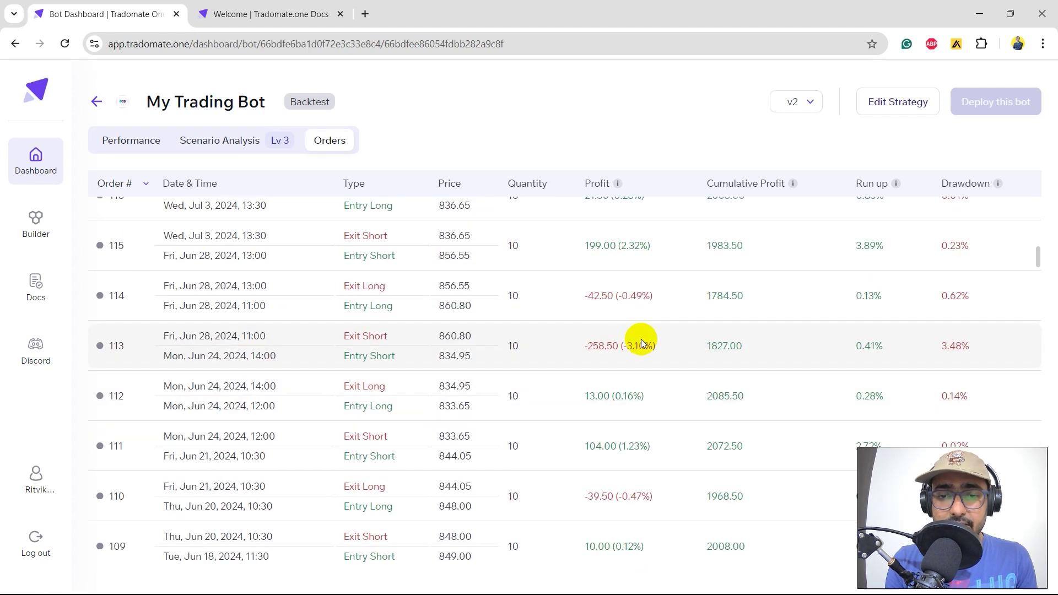
{"action": "scroll", "coordinate": [638, 342], "scroll_direction": "down", "scroll_amount": 7}
{"action": "scroll", "coordinate": [640, 330], "scroll_direction": "down", "scroll_amount": 3}
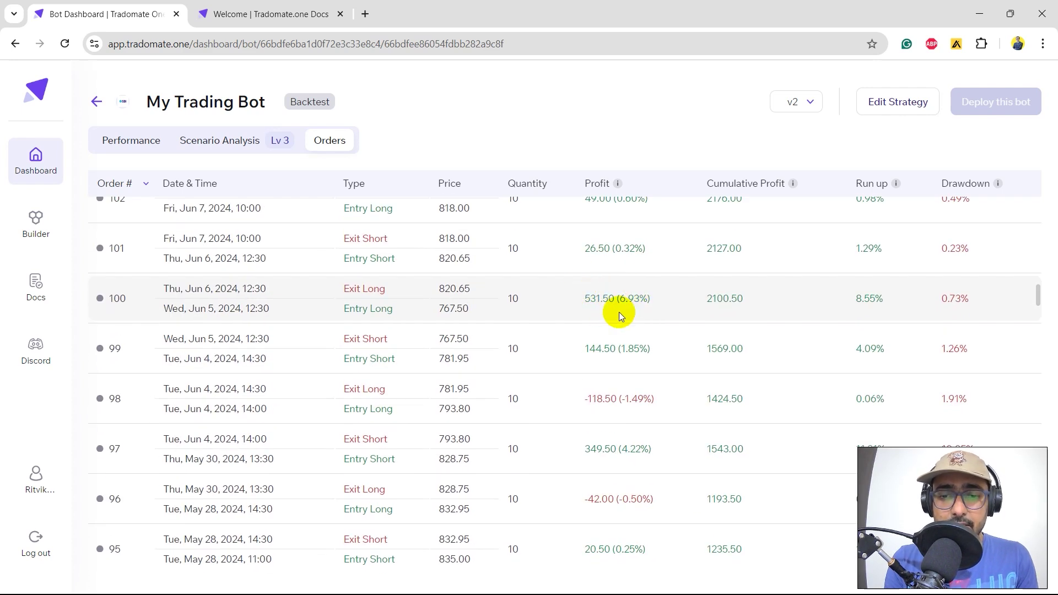
{"action": "scroll", "coordinate": [620, 312], "scroll_direction": "down", "scroll_amount": 10}
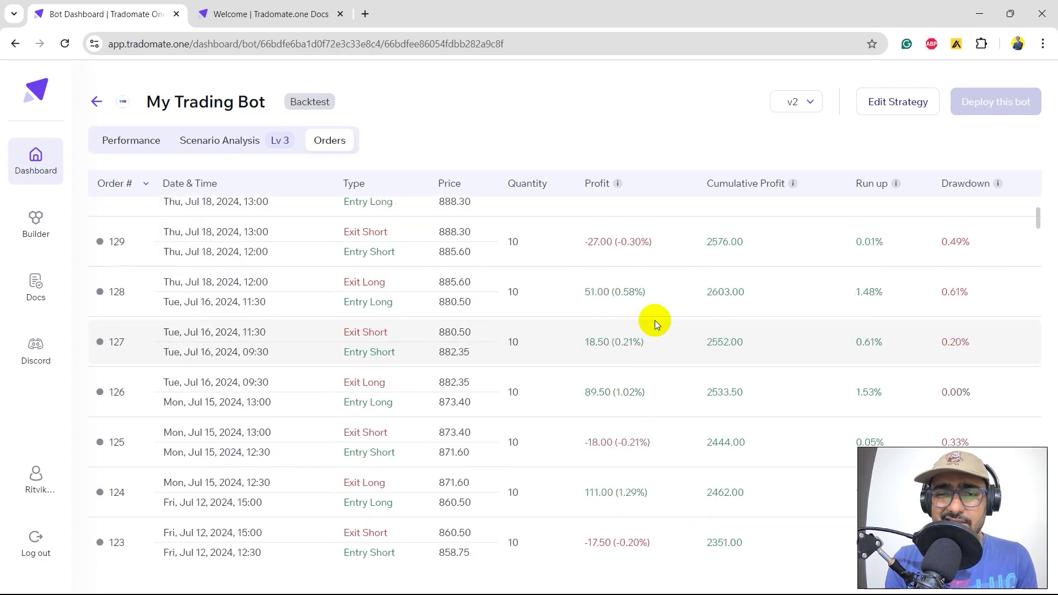
{"action": "scroll", "coordinate": [655, 320], "scroll_direction": "up", "scroll_amount": 15}
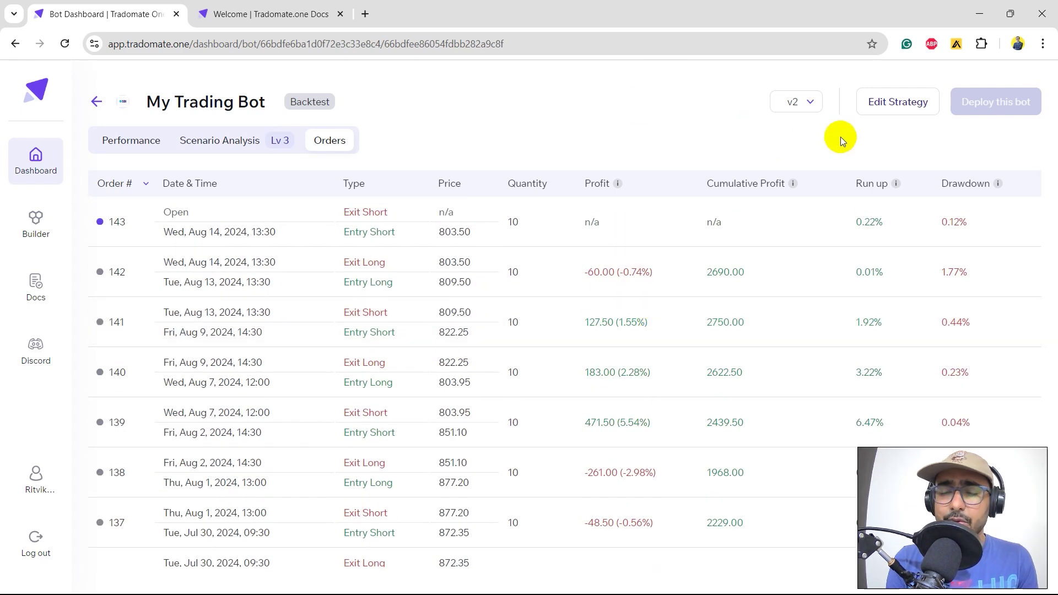
{"action": "left_click", "coordinate": [901, 107]}
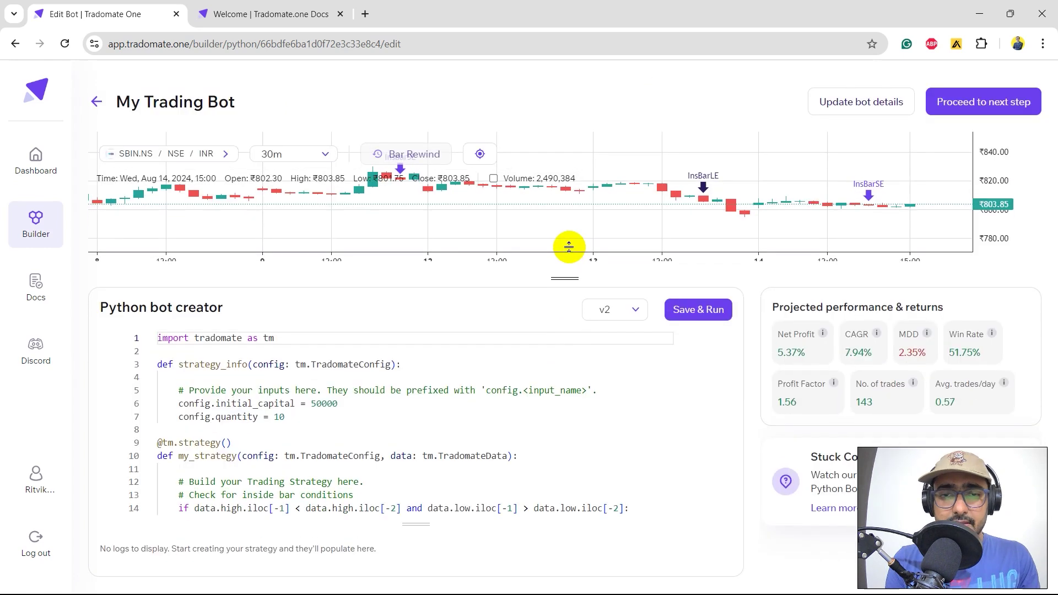
- Paste the stop-loss and take-profit settings after the quantity line in the config
{"action": "left_click_drag", "start_coordinate": [567, 244], "coordinate": [569, 206]}
{"action": "left_click", "coordinate": [309, 349]}
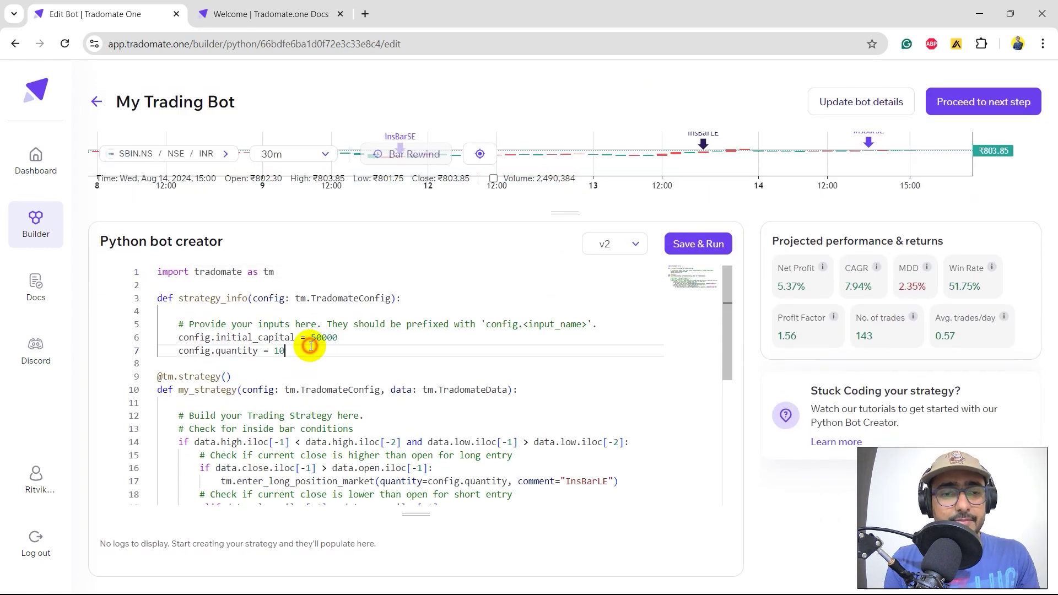
{"action": "left_click", "coordinate": [281, 351]}
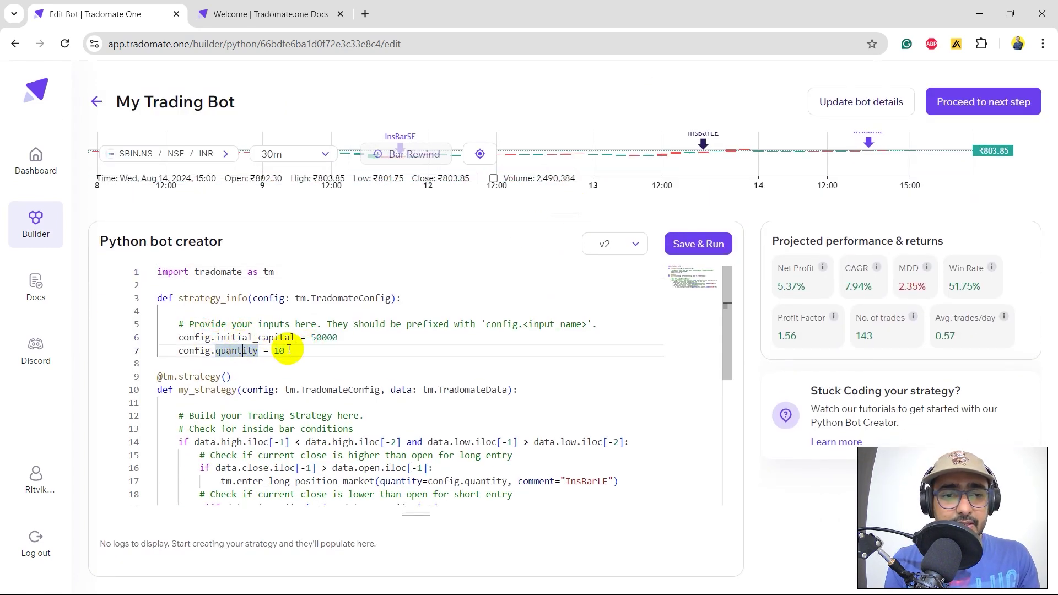
{"action": "type", "text": "config.sl_pct = 1.5 config.tp_pct = 4.5"}
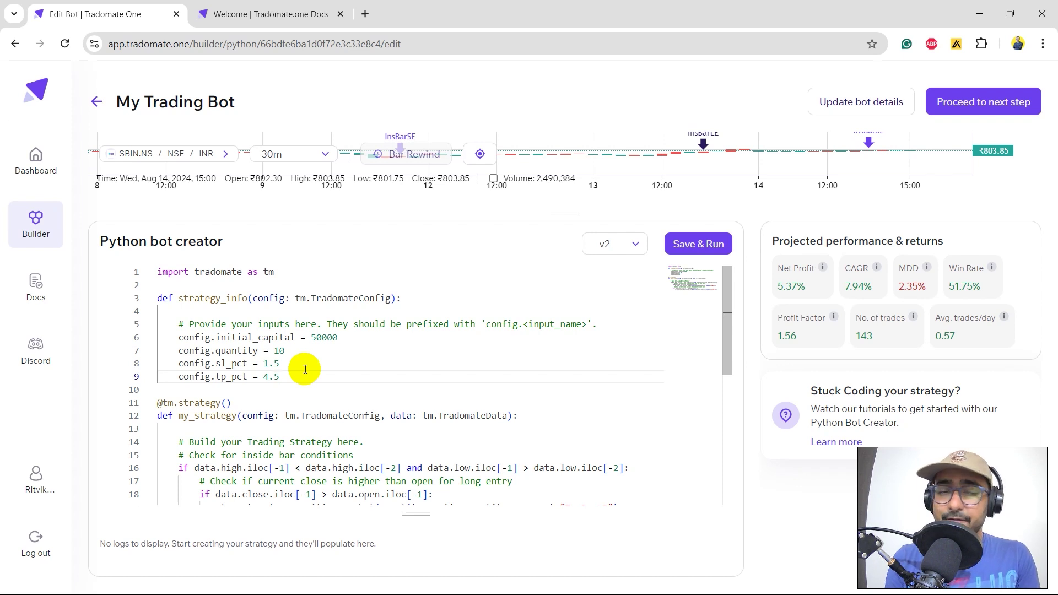
{"action": "scroll", "coordinate": [305, 369], "scroll_direction": "down", "scroll_amount": 1}
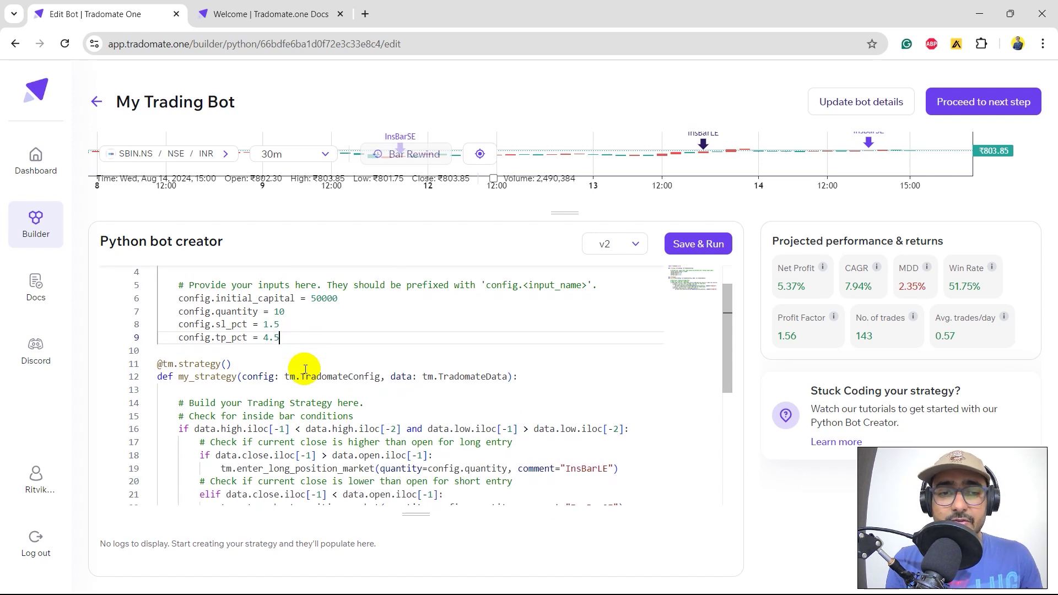
{"action": "scroll", "coordinate": [331, 361], "scroll_direction": "up", "scroll_amount": 1}
{"action": "scroll", "coordinate": [338, 359], "scroll_direction": "down", "scroll_amount": 3}
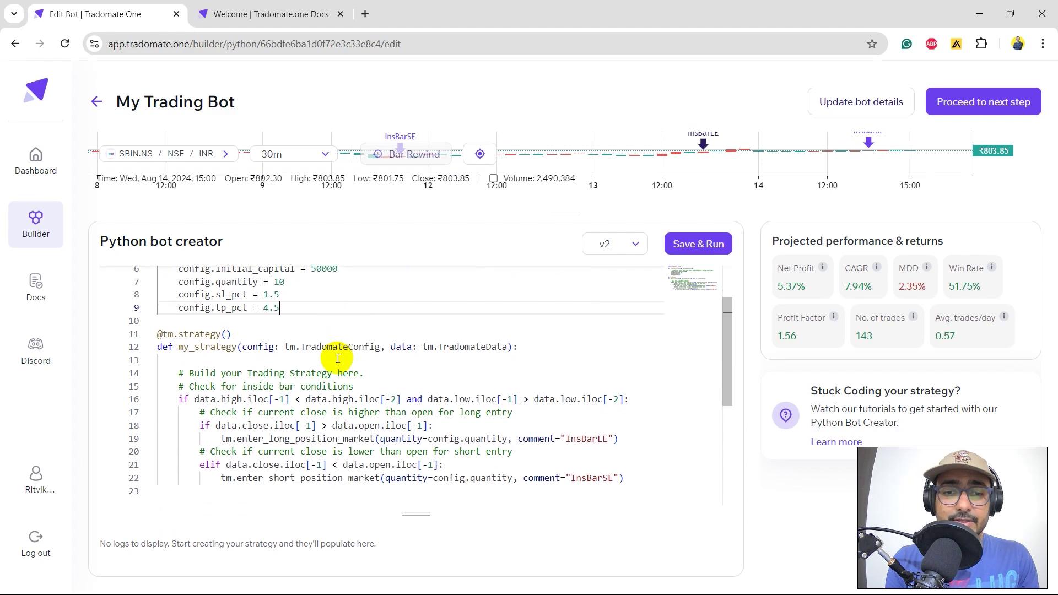
{"action": "scroll", "coordinate": [414, 395], "scroll_direction": "up", "scroll_amount": 1}
- Add stop_loss_percent=config.sl_pct, take_profit_percent=config.tp_pct to the long and short entry orders
{"action": "left_click", "coordinate": [617, 400]}
{"action": "type", "text": ", "}
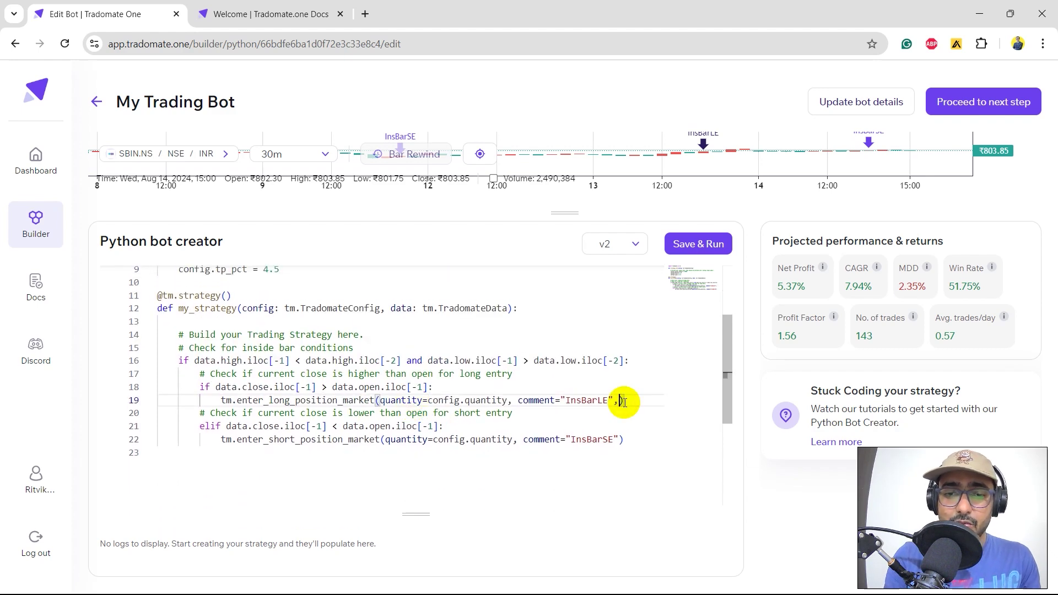
{"action": "type", "text": "stop_loss_percent="}
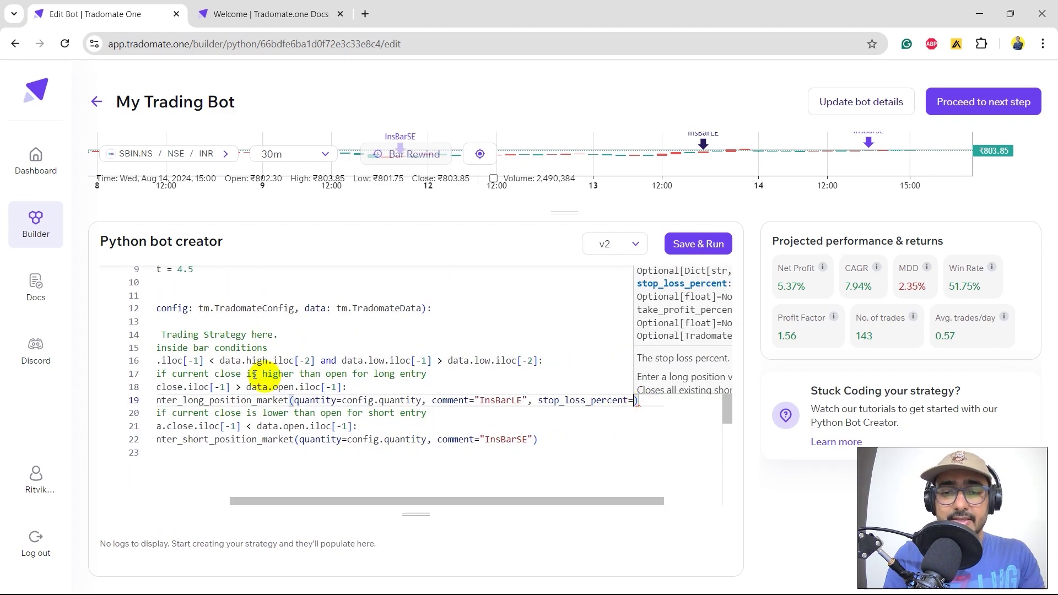
{"action": "scroll", "coordinate": [237, 371], "scroll_direction": "left", "scroll_amount": 2}
{"action": "scroll", "coordinate": [638, 448], "scroll_direction": "up", "scroll_amount": 1}
{"action": "type", "text": "config.sl_pct"}
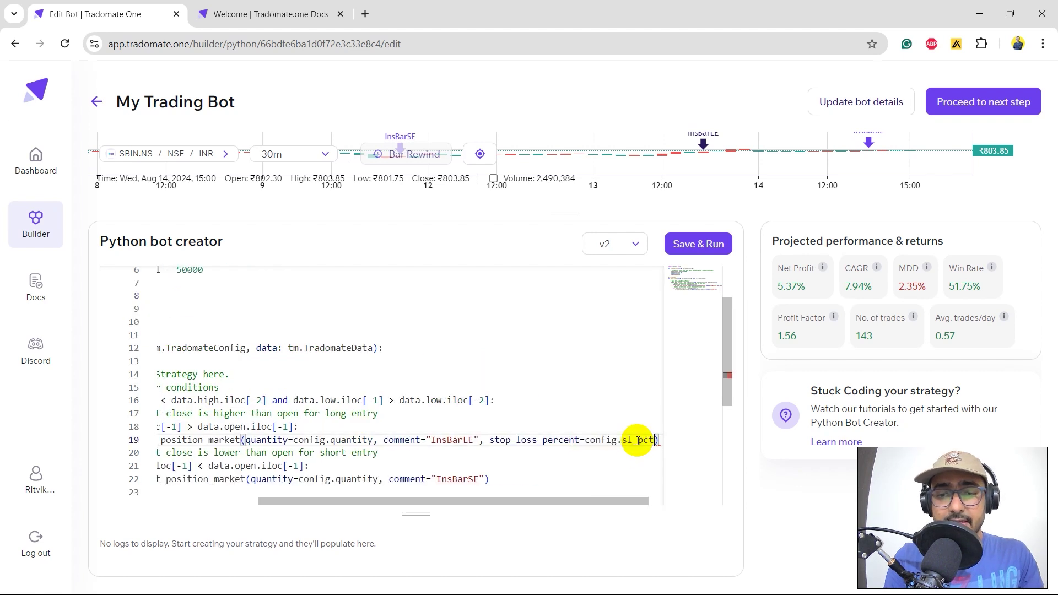
{"action": "type", "text": ","}
{"action": "type", "text": " take_profit_percent="}
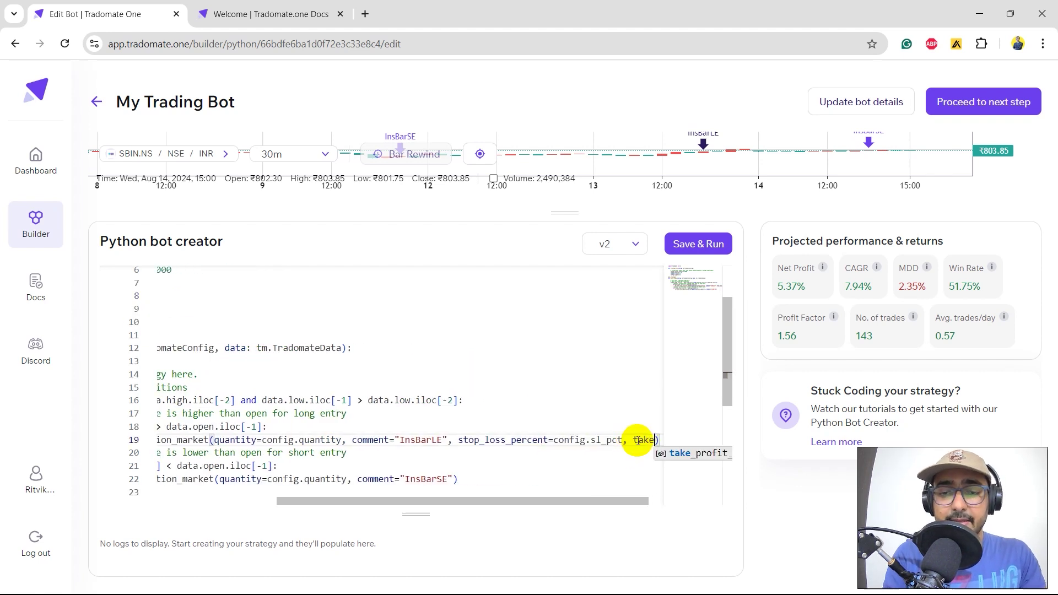
{"action": "type", "text": "config.tp"}
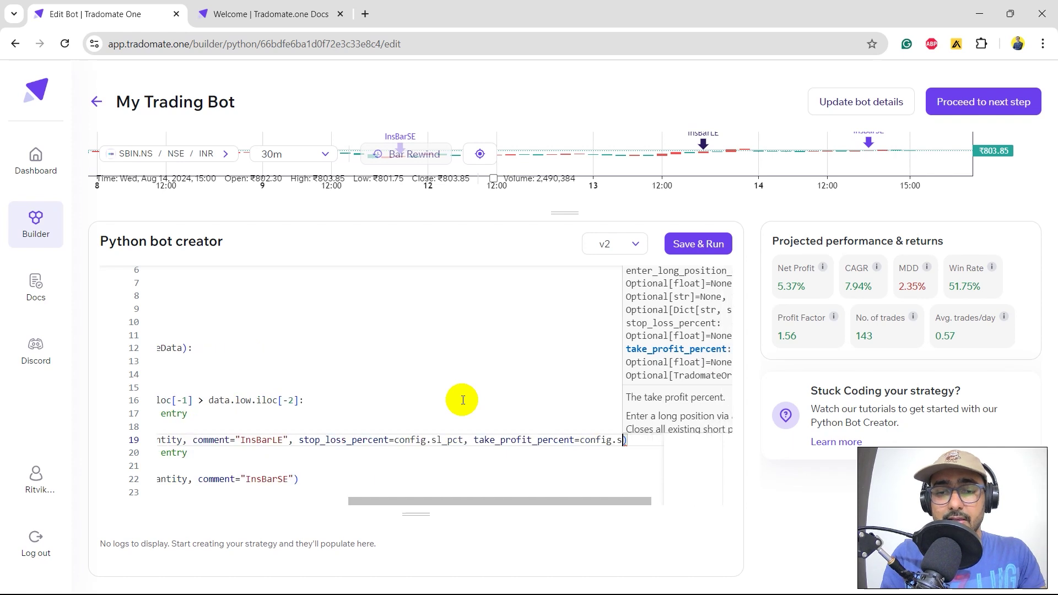
{"action": "key", "text": "Tab"}
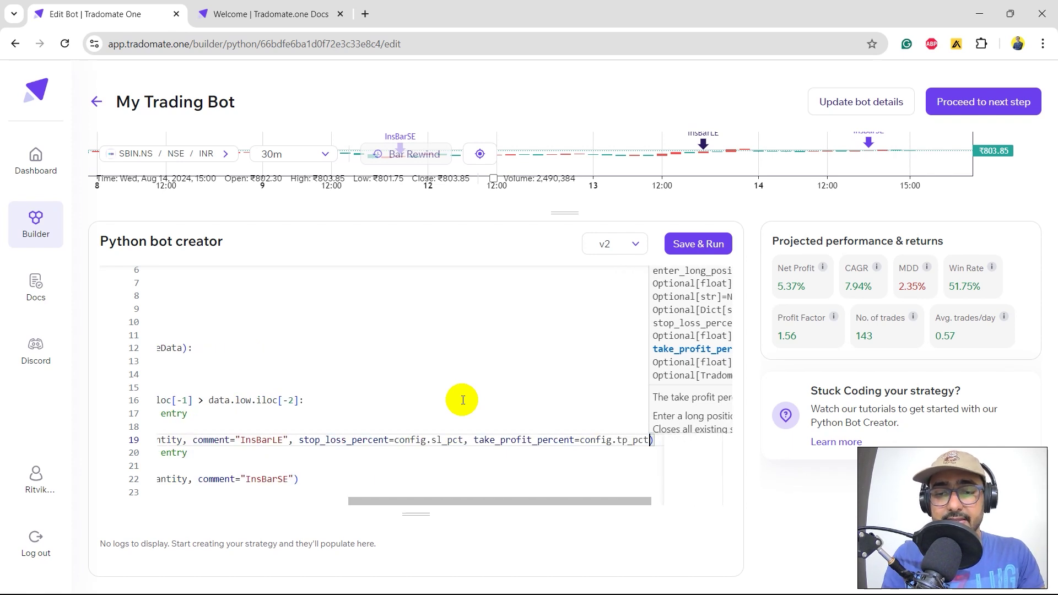
{"action": "key", "text": "End"}
{"action": "key", "text": "ctrl+shift+Left"}
{"action": "key", "text": "ctrl+shift+Left"}
{"action": "key", "text": "ctrl+shift+Left"}
{"action": "key", "text": "ctrl+shift+Left"}
{"action": "key", "text": "ctrl+shift+Left"}
{"action": "key", "text": "ctrl+shift+Left"}
{"action": "key", "text": "ctrl+shift+Left"}
{"action": "key", "text": "ctrl+shift+Left"}
{"action": "key", "text": "ctrl+shift+Left"}
{"action": "key", "text": "ctrl+shift+Left"}
{"action": "key", "text": "ctrl+shift+Left"}
{"action": "key", "text": "ctrl+shift+Left"}
{"action": "key", "text": "ctrl+shift+Left"}
{"action": "key", "text": "ctrl+c"}
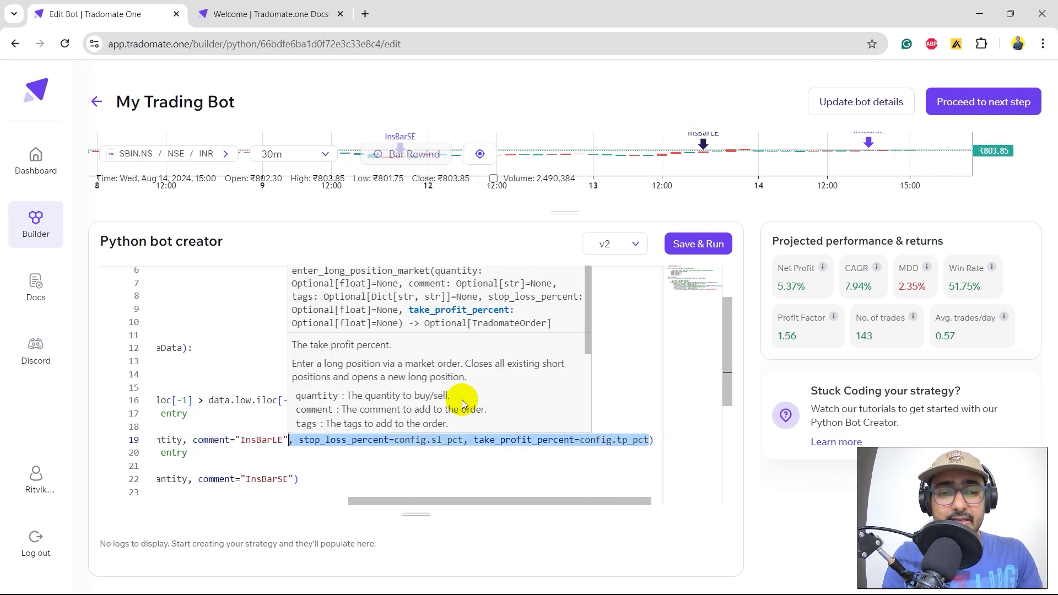
{"action": "key", "text": "Down"}
{"action": "key", "text": "Down"}
{"action": "key", "text": "Down"}
{"action": "key", "text": "Left"}
{"action": "key", "text": "ctrl+v"}
- Set config.quantity to 20 and Save & Run the strategy as a new version
{"action": "scroll", "coordinate": [371, 411], "scroll_direction": "left", "scroll_amount": 5}
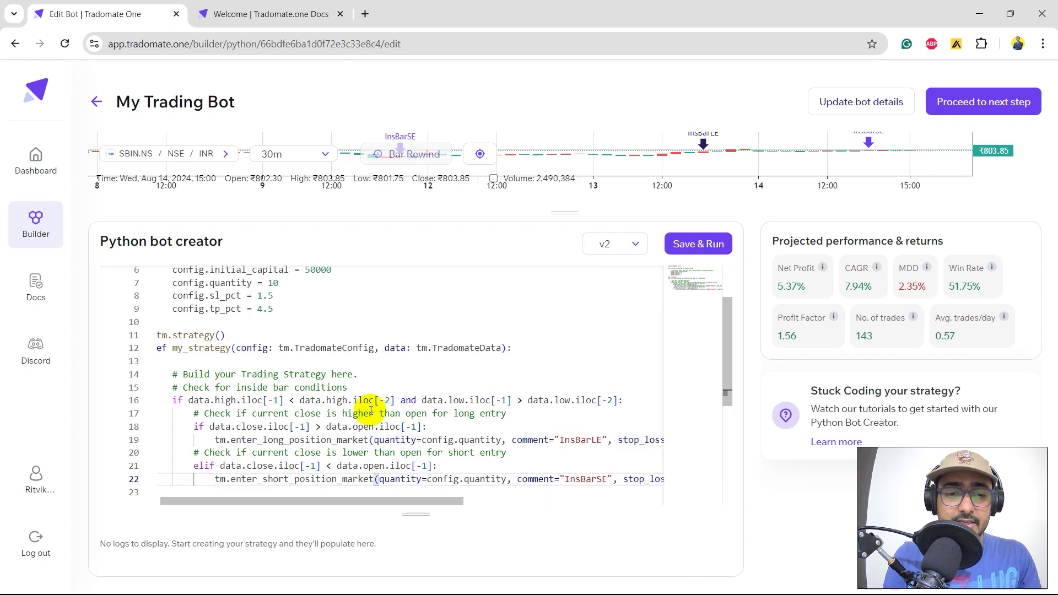
{"action": "scroll", "coordinate": [386, 394], "scroll_direction": "up", "scroll_amount": 2}
{"action": "left_click", "coordinate": [287, 354]}
{"action": "key", "text": "BackSpace"}
{"action": "key", "text": "BackSpace"}
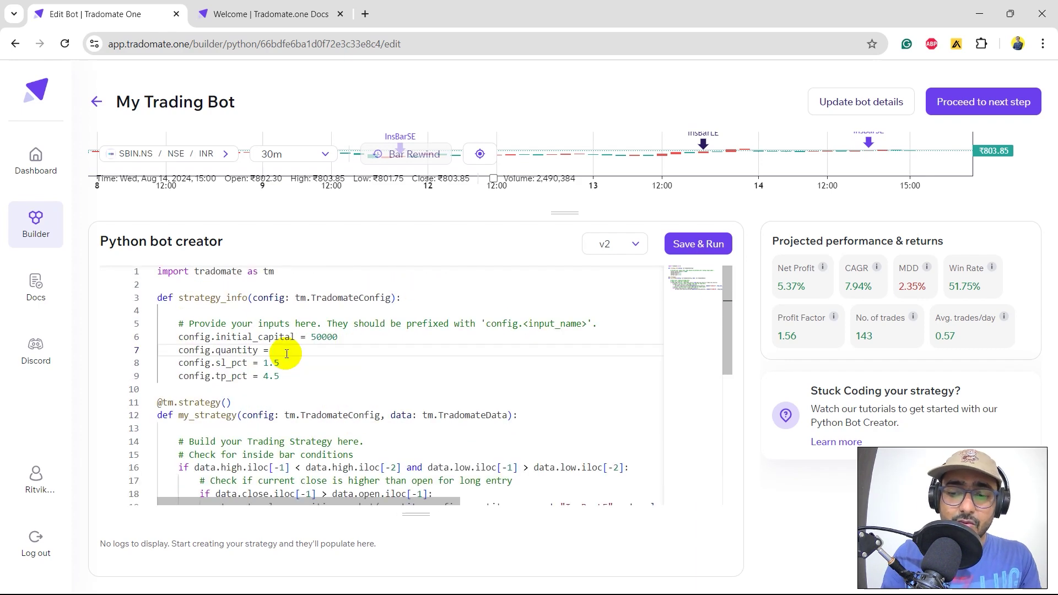
{"action": "type", "text": "20"}
{"action": "left_click", "coordinate": [689, 244]}
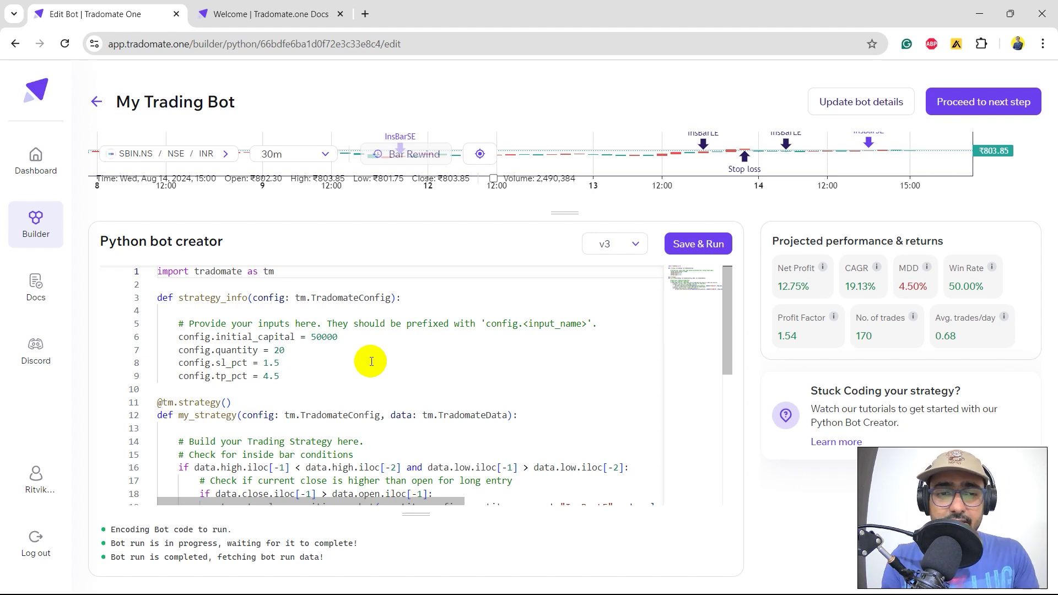
- Proceed to In-depth backtesting for the v3 bot
{"action": "left_click", "coordinate": [1011, 104]}
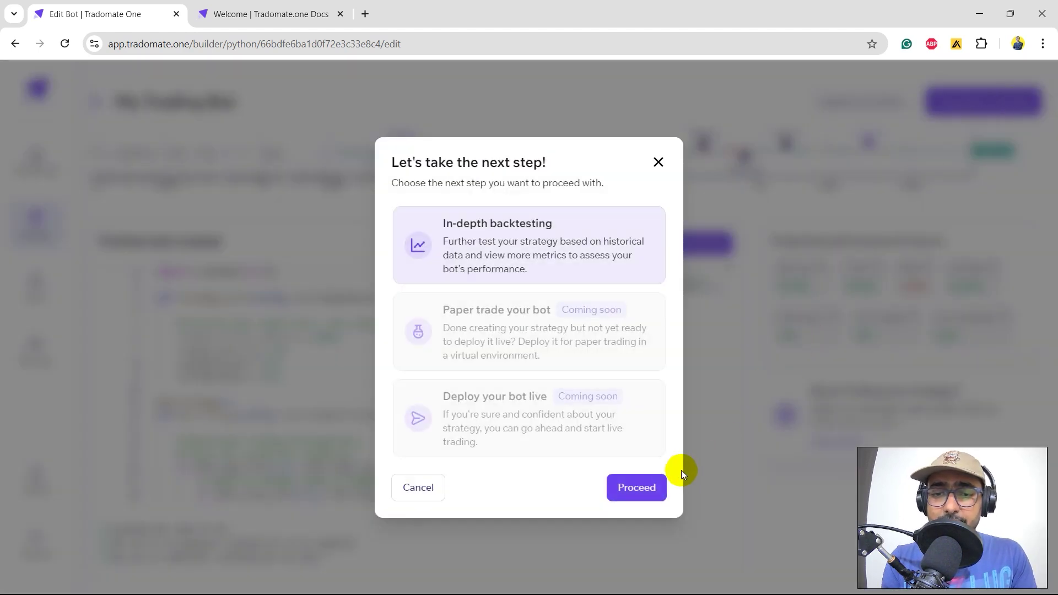
{"action": "left_click", "coordinate": [660, 487]}
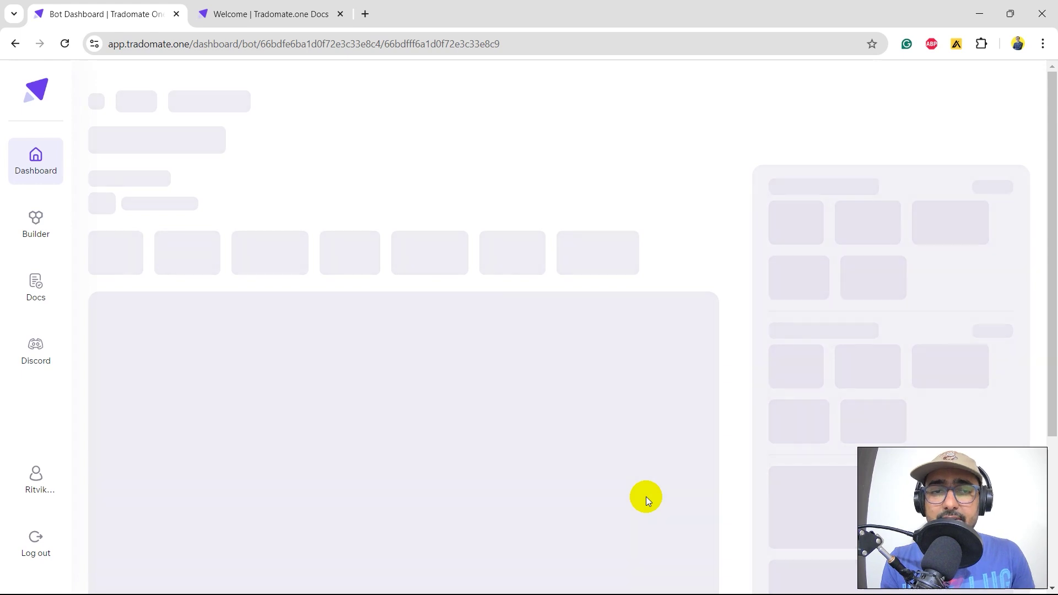
{"action": "scroll", "coordinate": [724, 394], "scroll_direction": "up", "scroll_amount": 1}
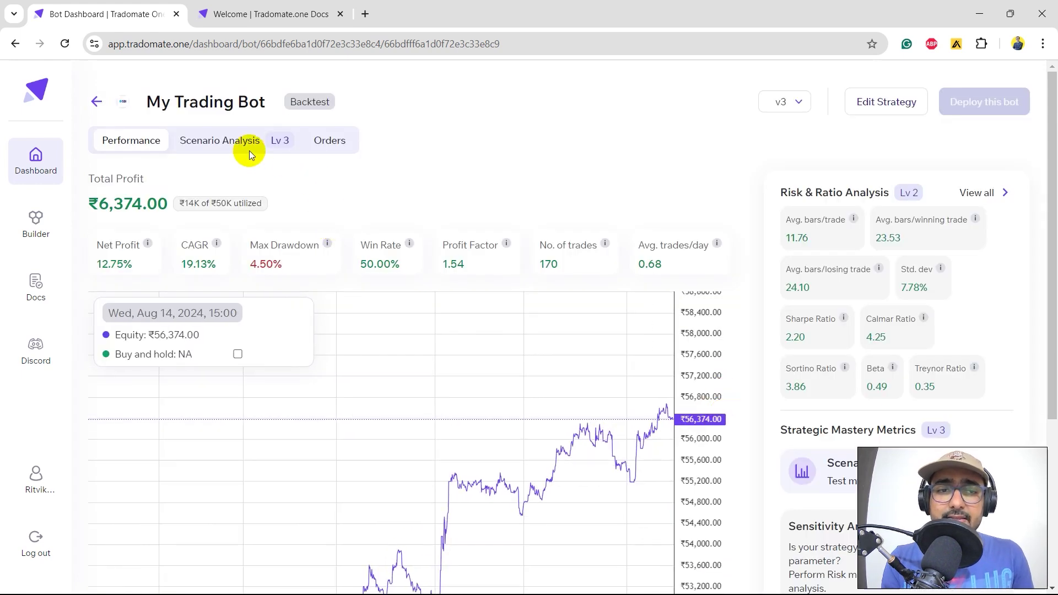
- Test the Market Trend scenario and compare Bullish 6.28%, Bearish 4.18%, Sideways 0.70% metrics
{"action": "left_click", "coordinate": [237, 141]}
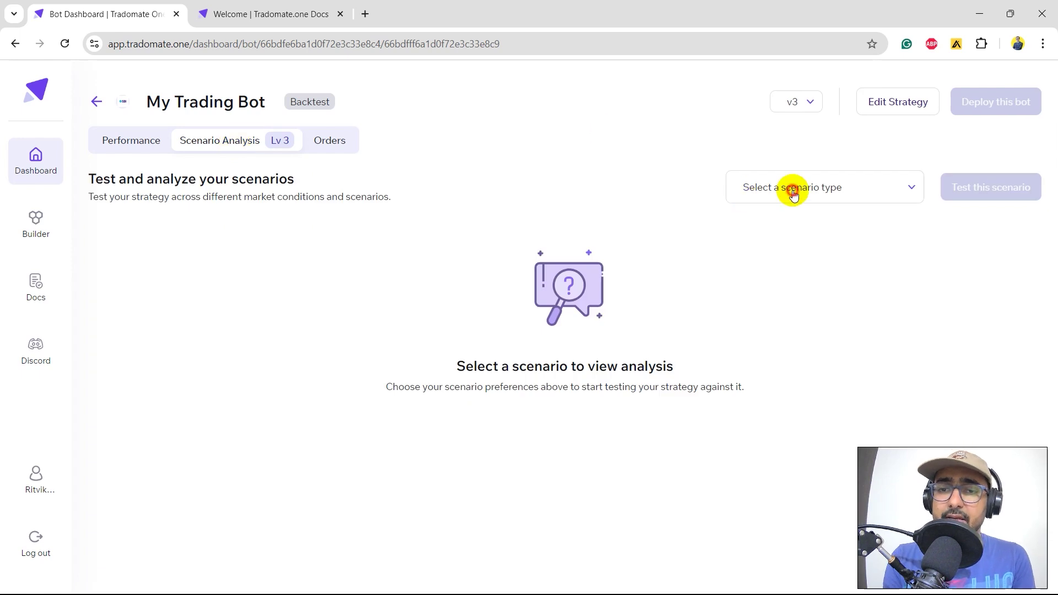
{"action": "left_click", "coordinate": [792, 188]}
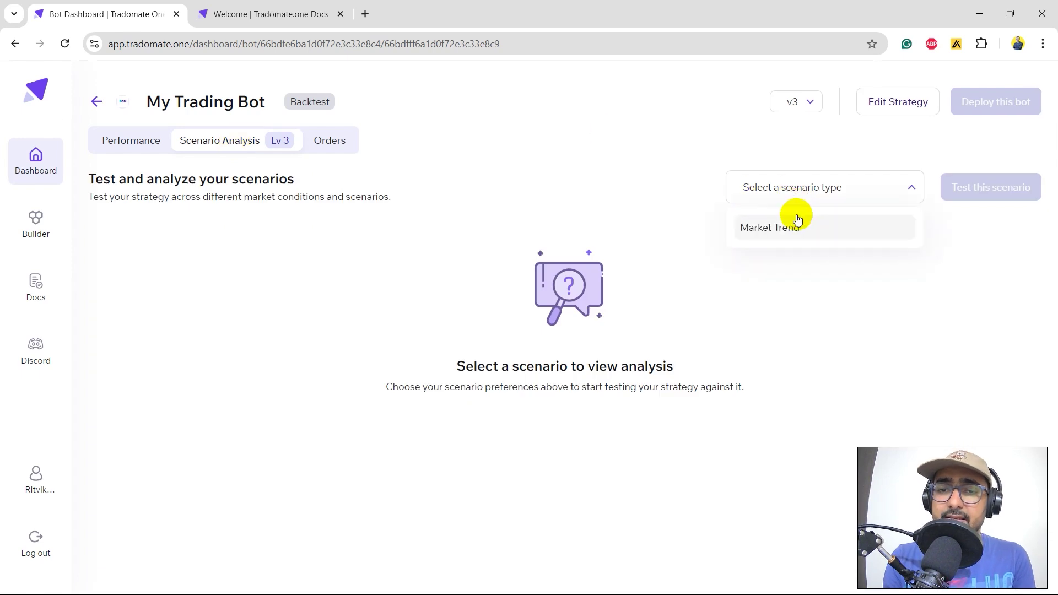
{"action": "left_click", "coordinate": [797, 222]}
{"action": "left_click", "coordinate": [987, 198]}
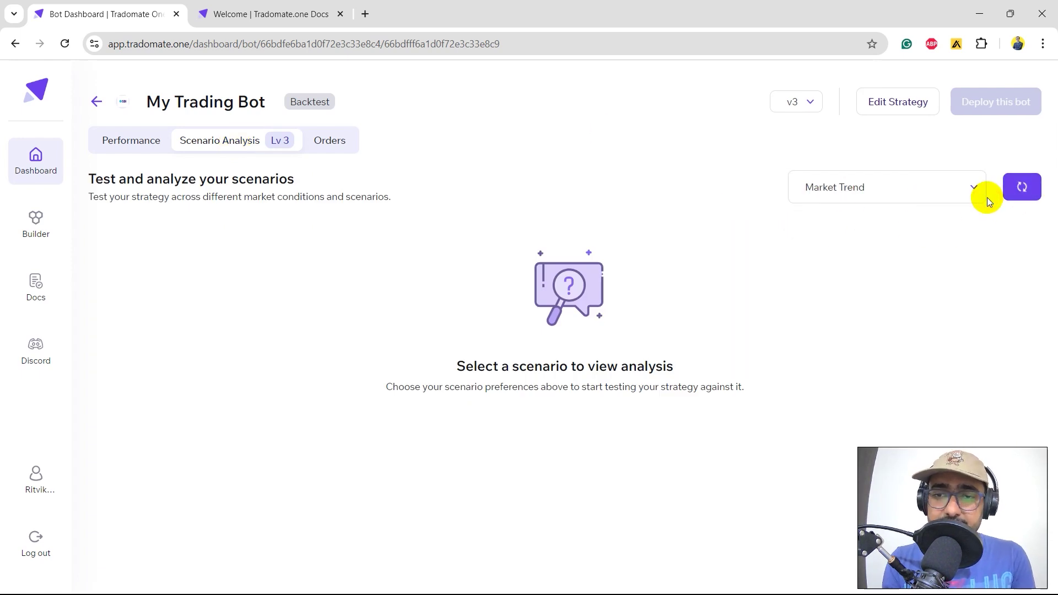
{"action": "scroll", "coordinate": [1053, 221], "scroll_direction": "down", "scroll_amount": 3}
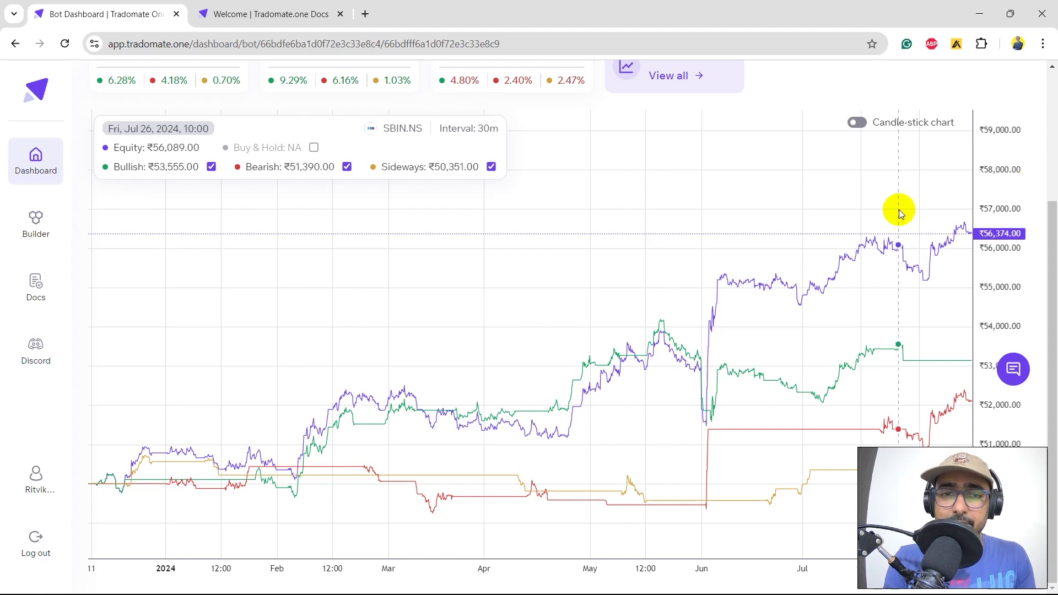
{"action": "scroll", "coordinate": [901, 210], "scroll_direction": "down", "scroll_amount": 3}
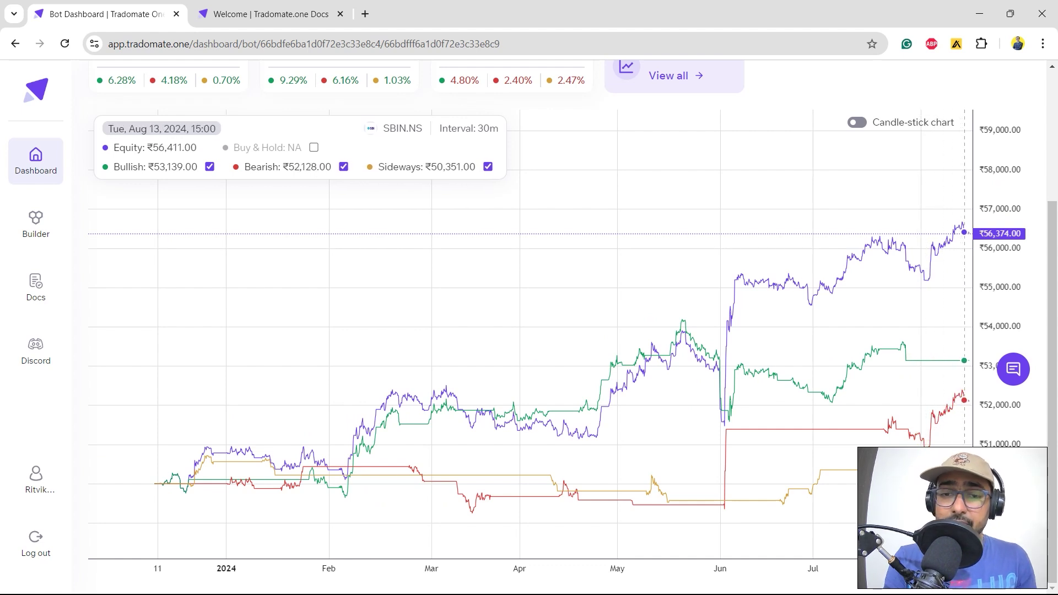
{"action": "scroll", "coordinate": [1053, 301], "scroll_direction": "up", "scroll_amount": 2}
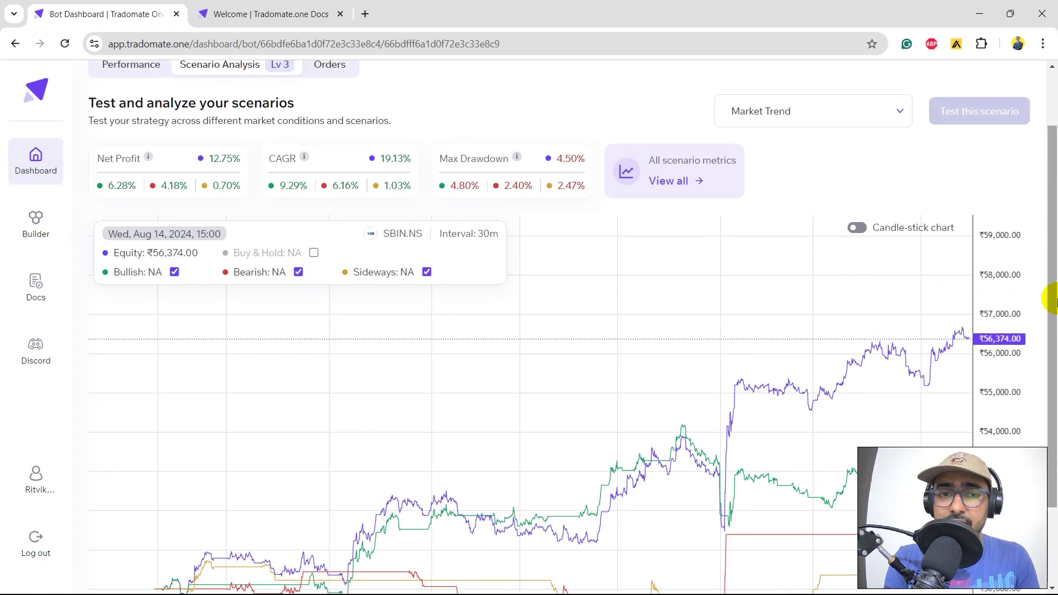
{"action": "scroll", "coordinate": [1054, 301], "scroll_direction": "up", "scroll_amount": 1}
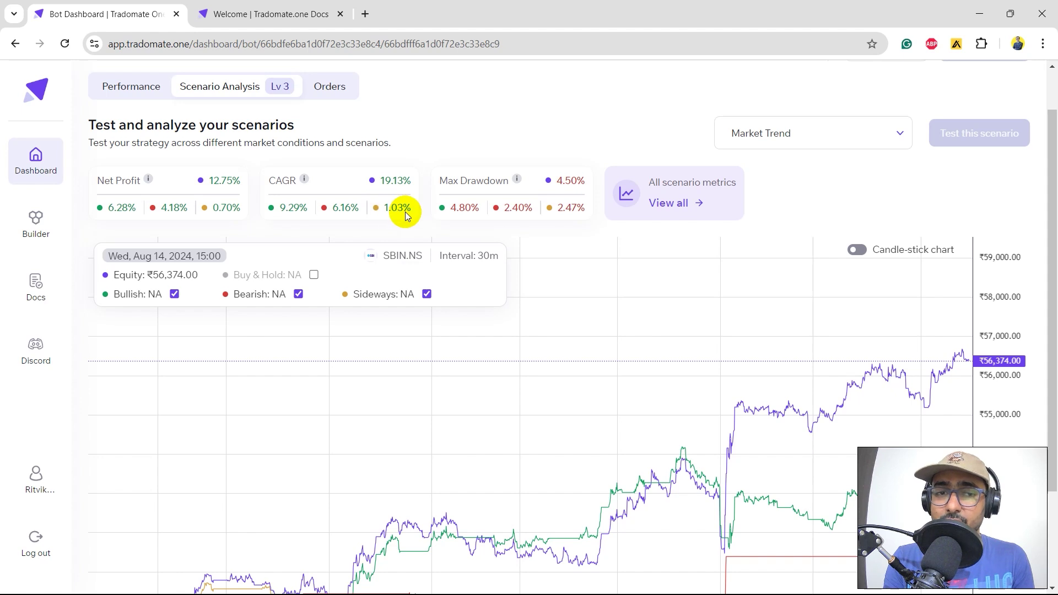
{"action": "left_click", "coordinate": [672, 207]}
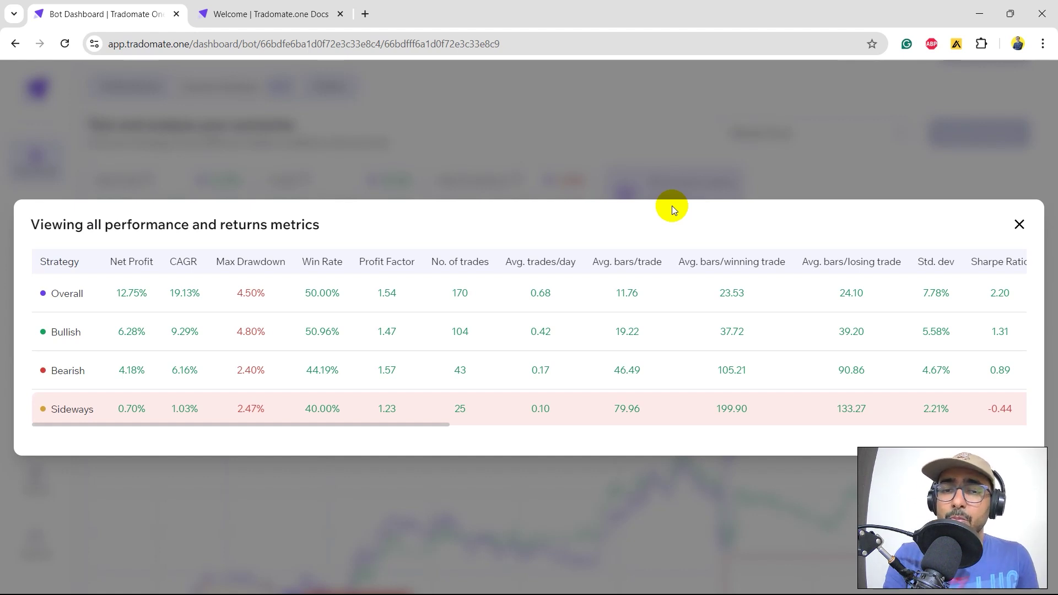
{"action": "left_click", "coordinate": [719, 128]}
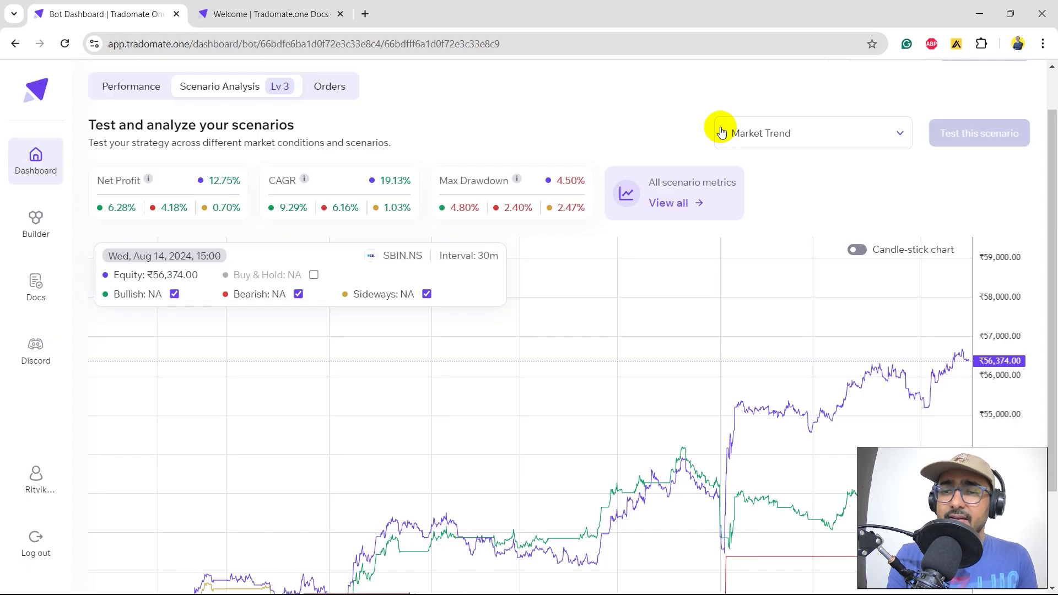
{"action": "scroll", "coordinate": [876, 97], "scroll_direction": "up", "scroll_amount": 1}
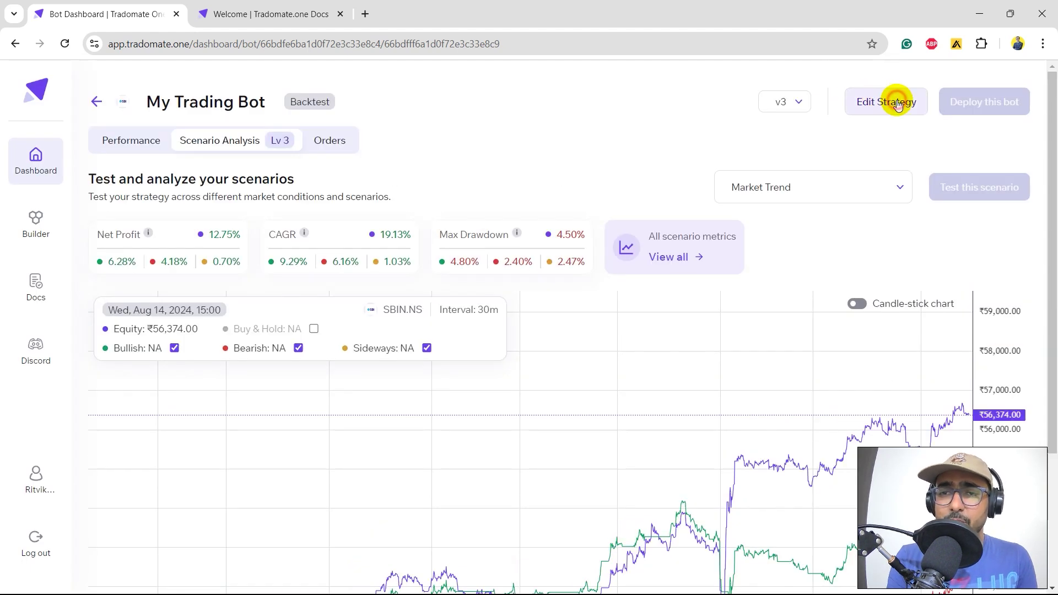
{"action": "left_click", "coordinate": [893, 100]}
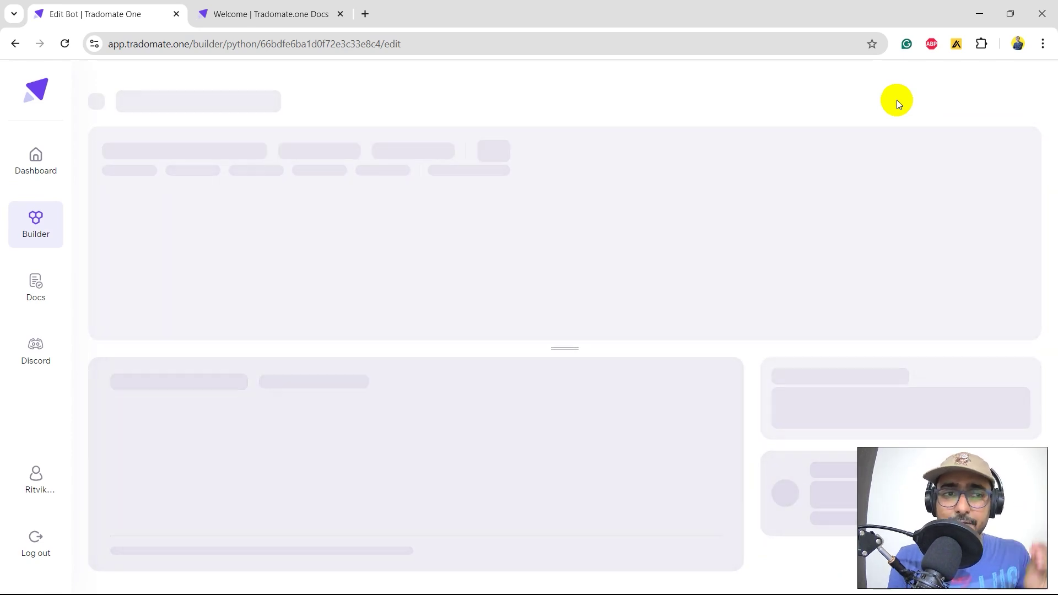
- Delete the comment lines above the conditions and above the long and short entries
{"action": "scroll", "coordinate": [259, 355], "scroll_direction": "down", "scroll_amount": 1}
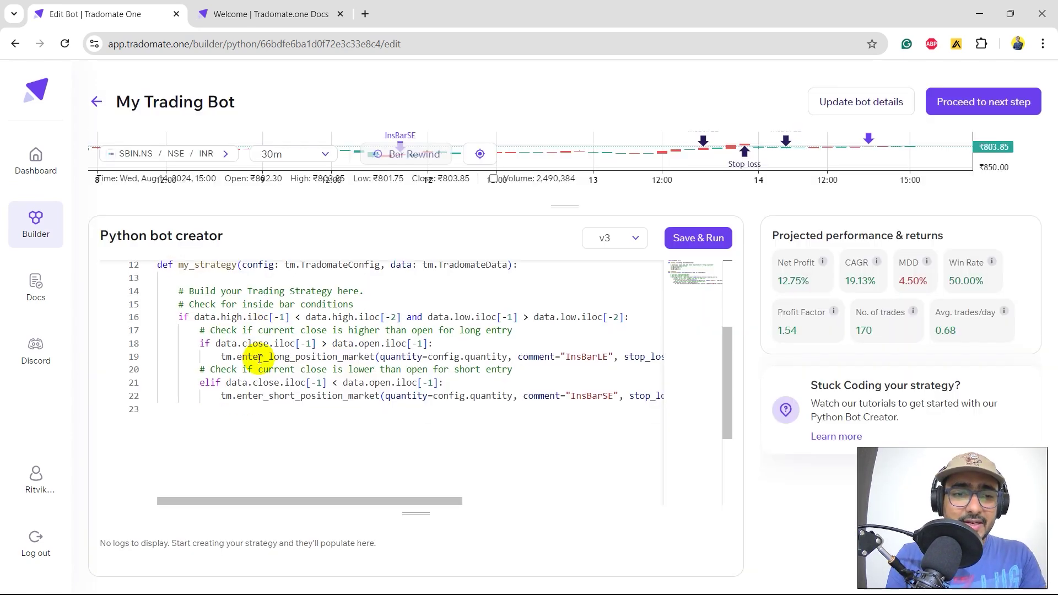
{"action": "left_click", "coordinate": [178, 293]}
{"action": "key", "text": "shift+Down"}
{"action": "key", "text": "shift+Down"}
{"action": "key", "text": "Delete"}
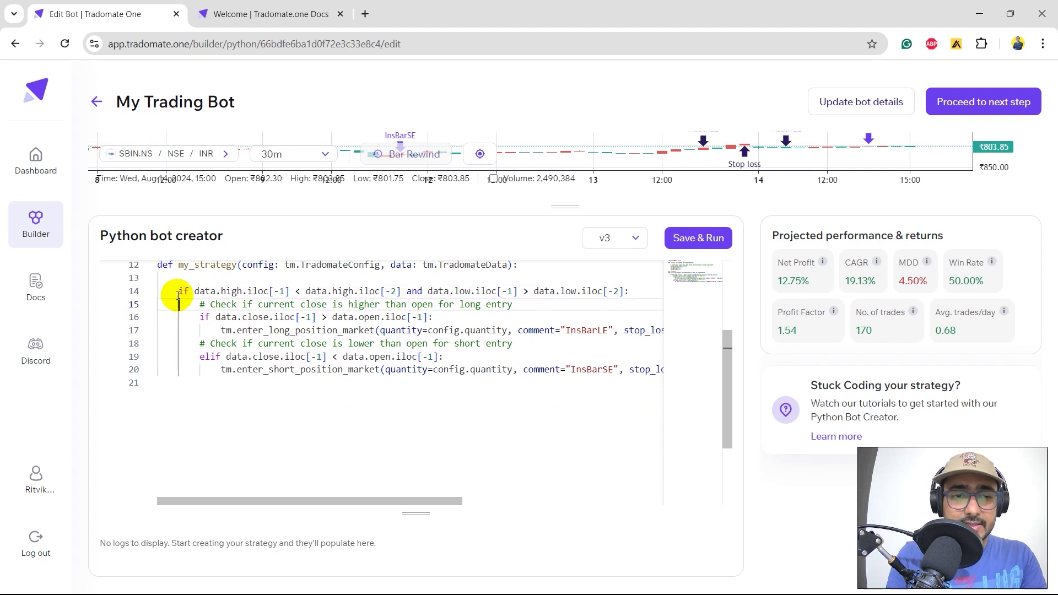
{"action": "key", "text": "shift+Down"}
{"action": "key", "text": "Delete"}
{"action": "key", "text": "Down"}
{"action": "key", "text": "Down"}
{"action": "key", "text": "shift+Down"}
{"action": "key", "text": "Delete"}
{"action": "scroll", "coordinate": [279, 347], "scroll_direction": "up", "scroll_amount": 2}
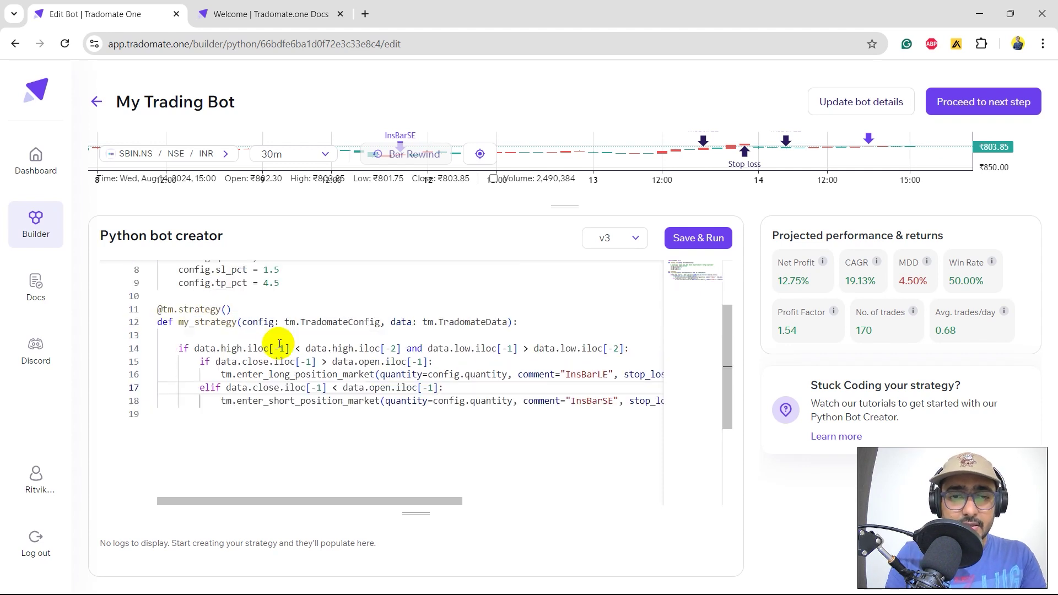
- Add a condition1 variable holding the copied inside bar condition below the function definition
{"action": "left_click", "coordinate": [296, 347]}
{"action": "left_click", "coordinate": [339, 325]}
{"action": "key", "text": "End"}
{"action": "key", "text": "Return"}
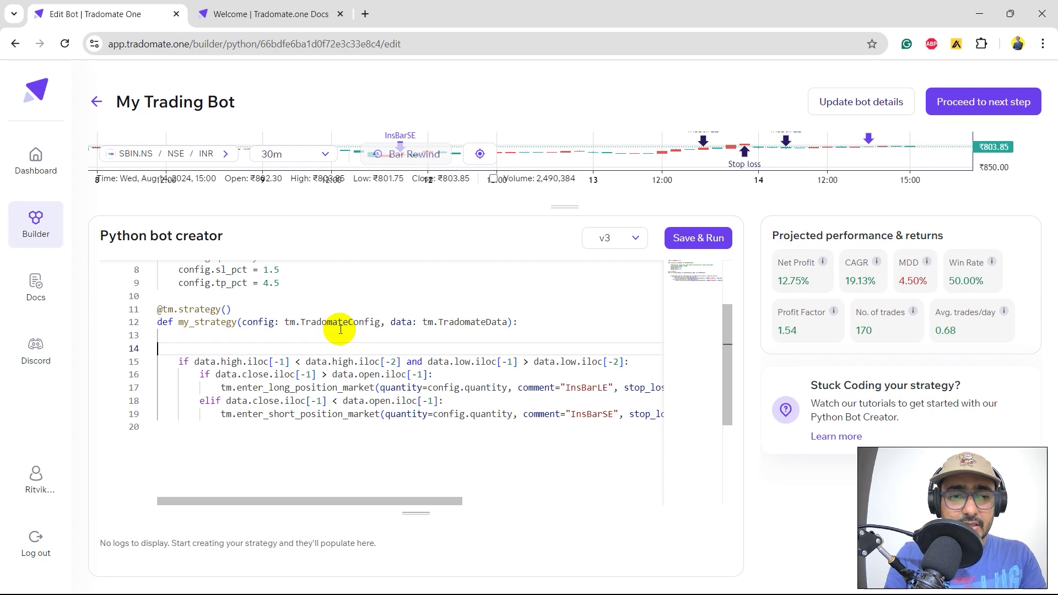
{"action": "key", "text": "Return"}
{"action": "type", "text": "condition1 ="}
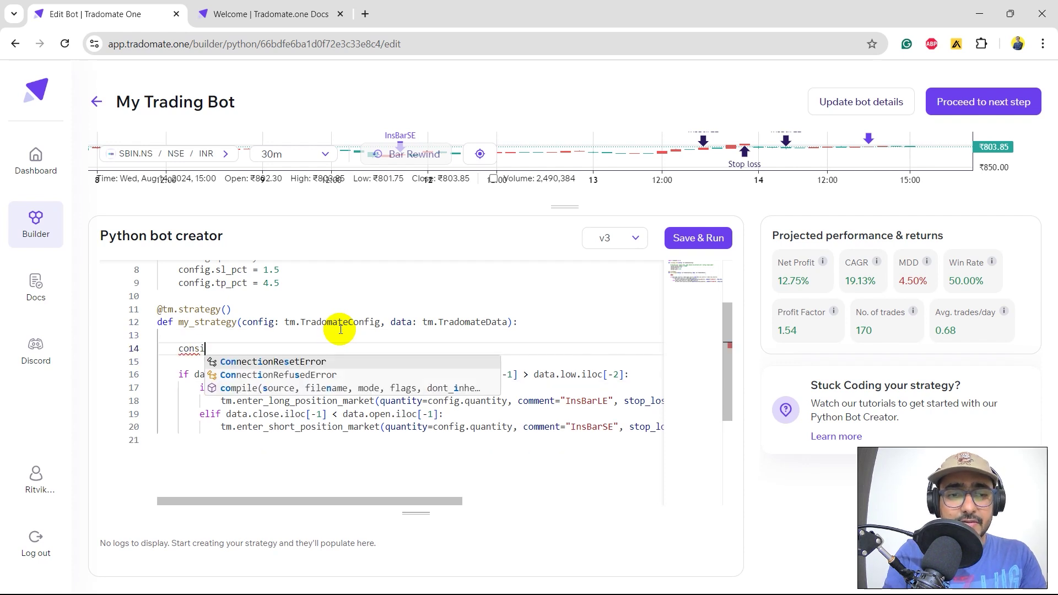
{"action": "left_click", "coordinate": [195, 375]}
{"action": "key", "text": "shift+End"}
{"action": "key", "text": "ctrl+c"}
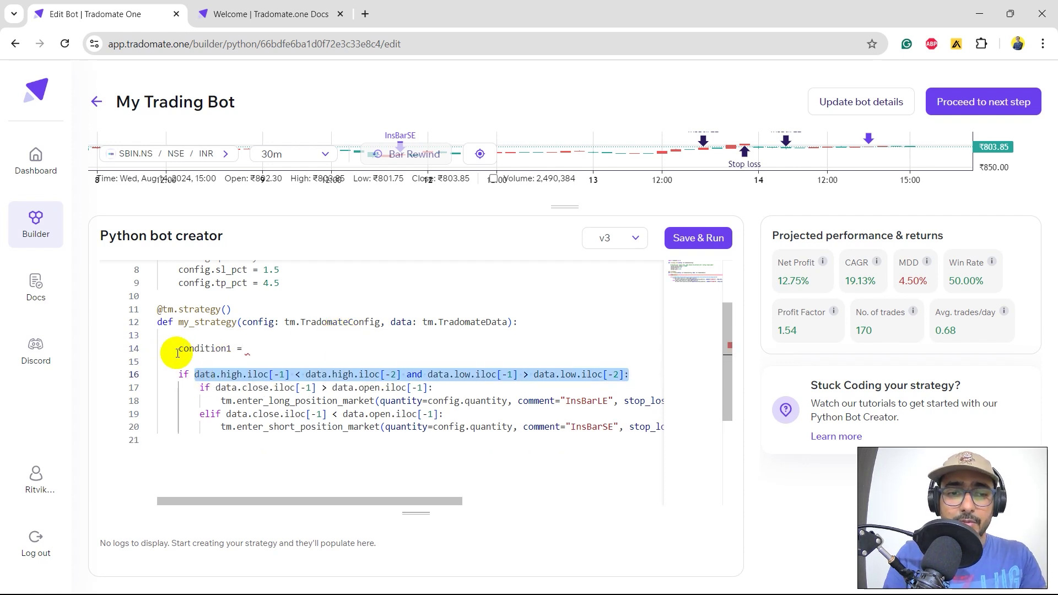
{"action": "left_click", "coordinate": [255, 349]}
{"action": "key", "text": "ctrl+v"}
- Replace the inside bar expression in the if test with condition1
{"action": "key", "text": "Right"}
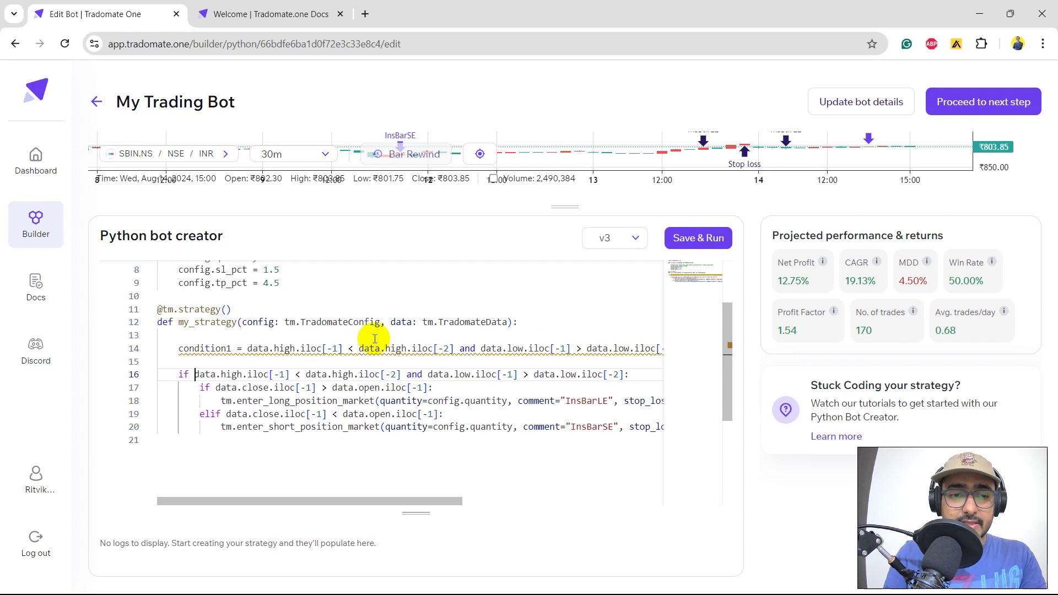
{"action": "key", "text": "ctrl+shift+Right"}
{"action": "key", "text": "ctrl+shift+Right"}
{"action": "key", "text": "ctrl+shift+Right"}
{"action": "key", "text": "ctrl+shift+Right"}
{"action": "key", "text": "ctrl+shift+Right"}
{"action": "key", "text": "ctrl+shift+Right"}
{"action": "key", "text": "ctrl+shift+Right"}
{"action": "key", "text": "ctrl+shift+Right"}
{"action": "key", "text": "ctrl+shift+Right"}
{"action": "key", "text": "ctrl+shift+Right"}
{"action": "key", "text": "ctrl+shift+Right"}
{"action": "key", "text": "ctrl+shift+Right"}
{"action": "key", "text": "ctrl+shift+Right"}
{"action": "key", "text": "ctrl+shift+Right"}
{"action": "key", "text": "ctrl+shift+Right"}
{"action": "key", "text": "ctrl+shift+Right"}
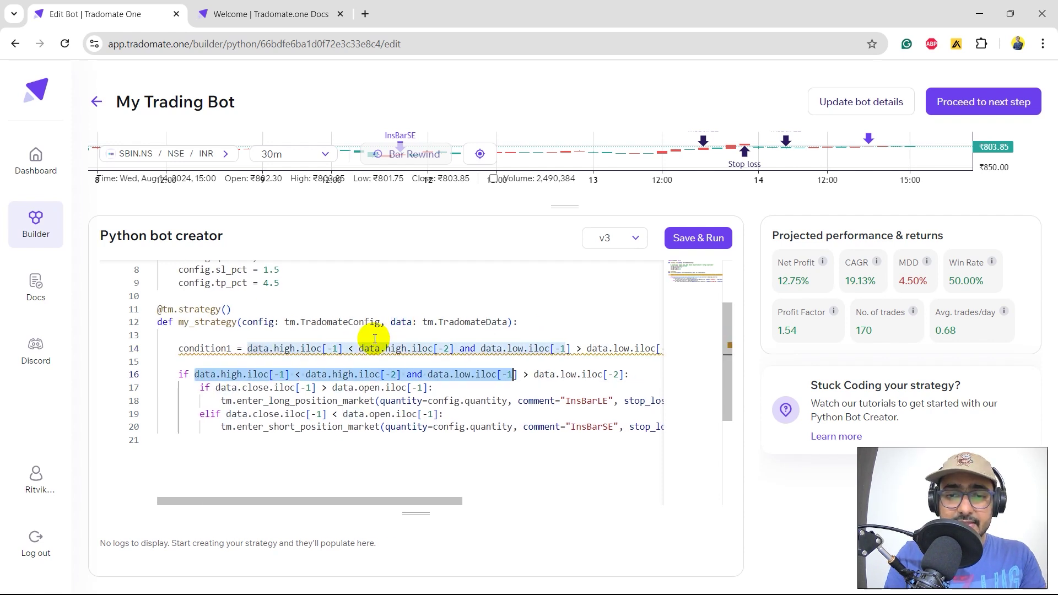
{"action": "type", "text": "conditio"}
{"action": "key", "text": "Return"}
- Define buy_condition as close > open and sell_condition as close < open on the last bar
{"action": "key", "text": "Up"}
{"action": "key", "text": "Return"}
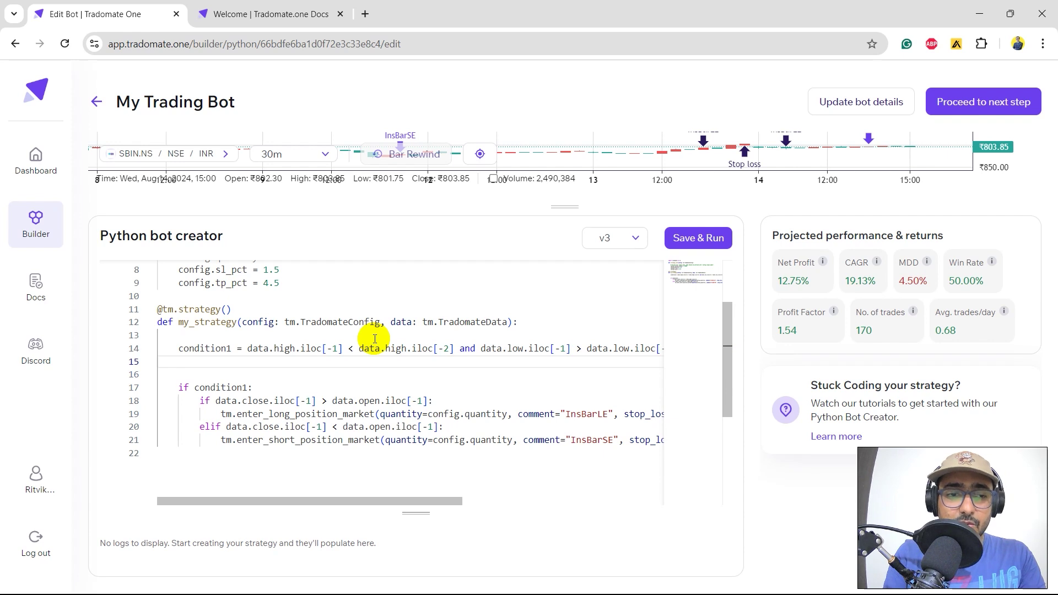
{"action": "type", "text": "buy_condition = data.close.iloc[-1] > data.open.iloc[-1]"}
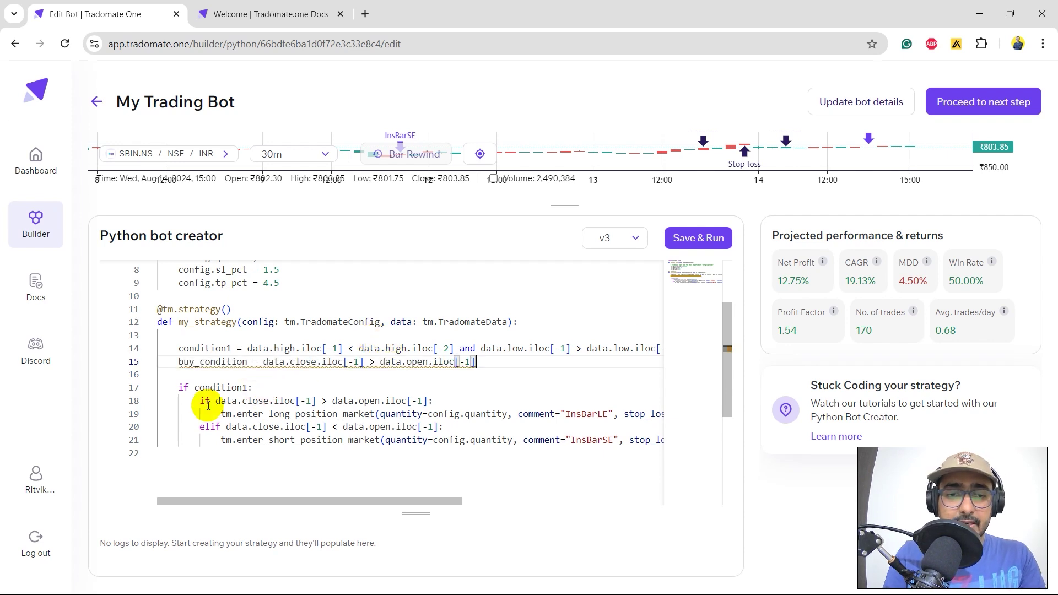
{"action": "key", "text": "Return"}
{"action": "type", "text": "sell_condition = data.close.iloc[-1] < data.open.iloc[-1]"}
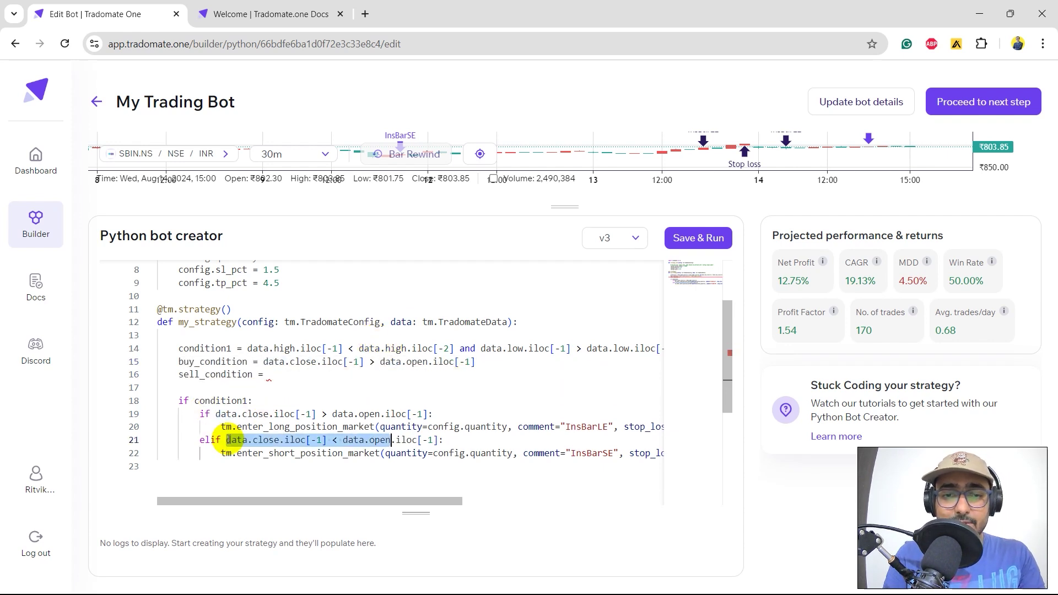
- Replace the inline buy and sell comparisons with buy_condition and sell_condition
{"action": "left_click", "coordinate": [216, 414]}
{"action": "key", "text": "ctrl+shift+Right"}
{"action": "key", "text": "ctrl+shift+Right"}
{"action": "key", "text": "ctrl+shift+Right"}
{"action": "key", "text": "ctrl+shift+Right"}
{"action": "key", "text": "ctrl+shift+Right"}
{"action": "key", "text": "ctrl+shift+Right"}
{"action": "key", "text": "ctrl+shift+Right"}
{"action": "key", "text": "ctrl+shift+Right"}
{"action": "key", "text": "ctrl+shift+Right"}
{"action": "key", "text": "ctrl+shift+Right"}
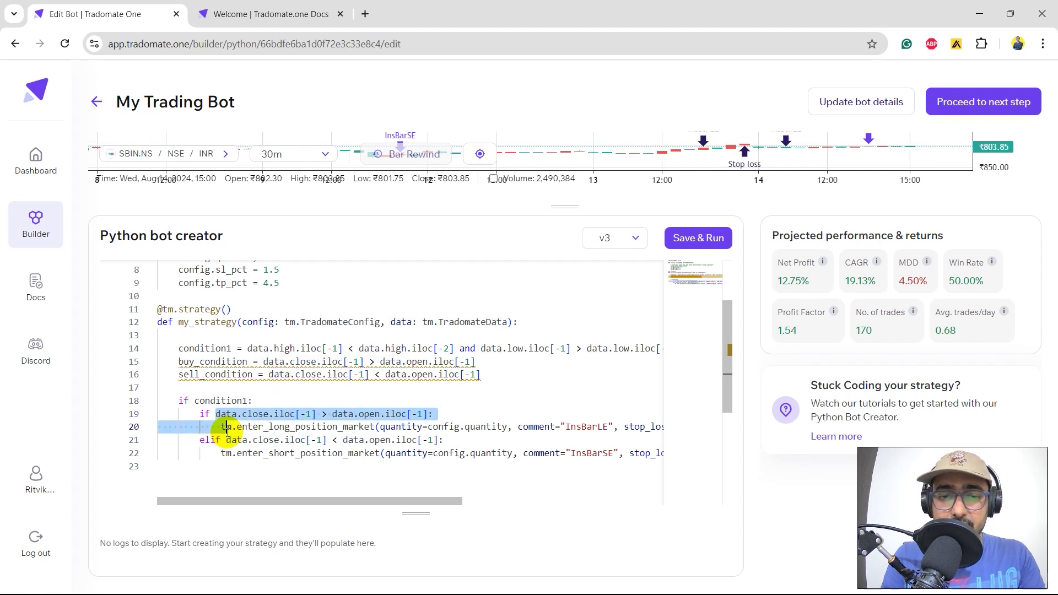
{"action": "type", "text": "buy_condition"}
{"action": "key", "text": "Down"}
{"action": "key", "text": "Down"}
{"action": "left_click", "coordinate": [228, 433]}
{"action": "key", "text": "ctrl+shift+Right"}
{"action": "key", "text": "ctrl+shift+Right"}
{"action": "key", "text": "ctrl+shift+Right"}
{"action": "key", "text": "ctrl+shift+Right"}
{"action": "key", "text": "ctrl+shift+Right"}
{"action": "key", "text": "ctrl+shift+Right"}
{"action": "key", "text": "ctrl+shift+Right"}
{"action": "key", "text": "ctrl+shift+Right"}
{"action": "key", "text": "ctrl+shift+Right"}
{"action": "key", "text": "ctrl+shift+Right"}
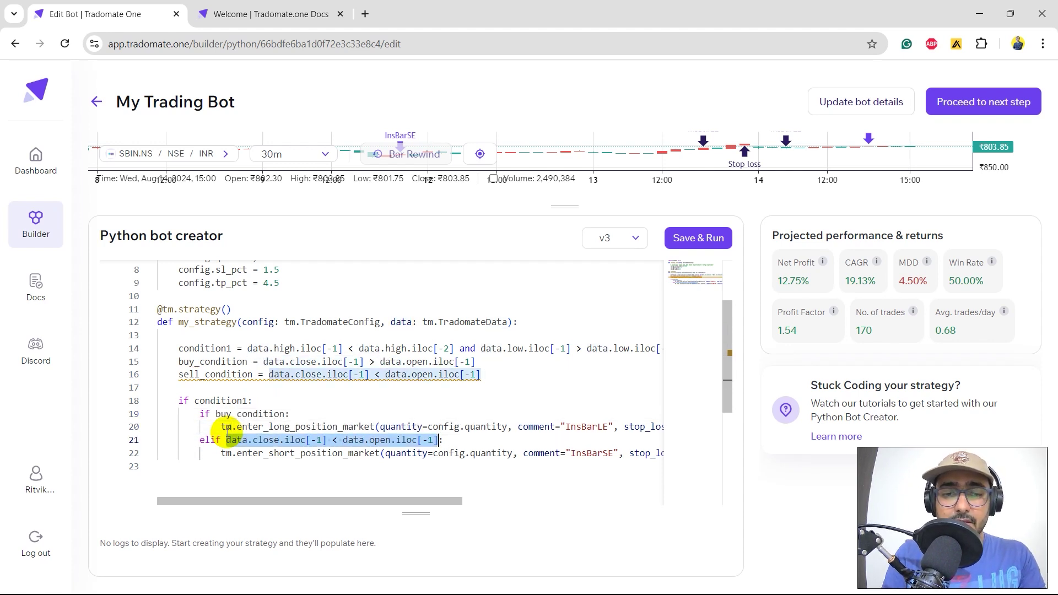
{"action": "type", "text": "sell:"}
{"action": "key", "text": "Tab"}
{"action": "left_click", "coordinate": [485, 387]}
{"action": "scroll", "coordinate": [485, 380], "scroll_direction": "down", "scroll_amount": 1}
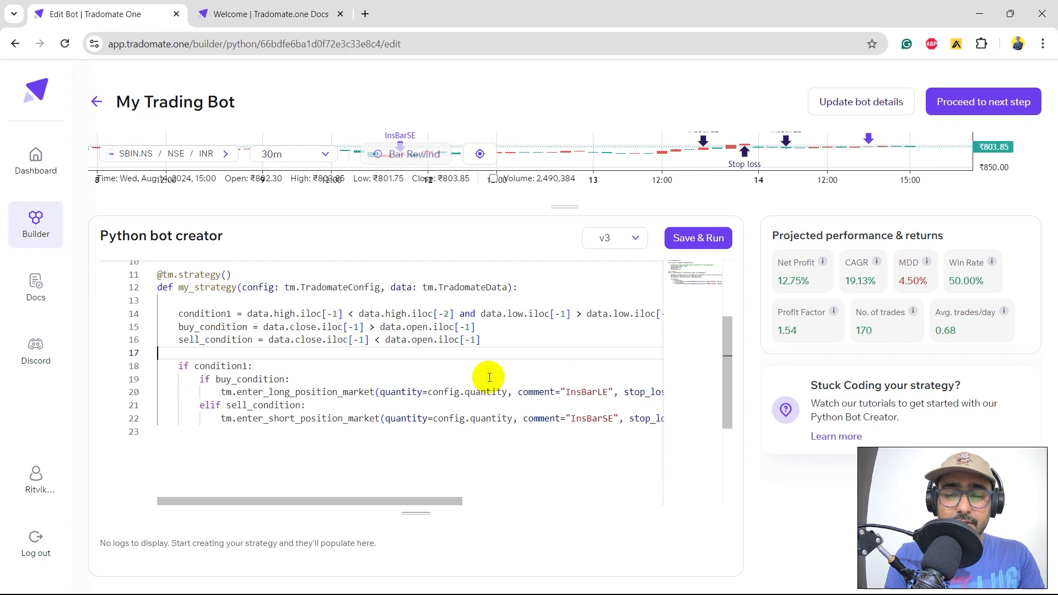
{"action": "scroll", "coordinate": [490, 377], "scroll_direction": "up", "scroll_amount": 1}
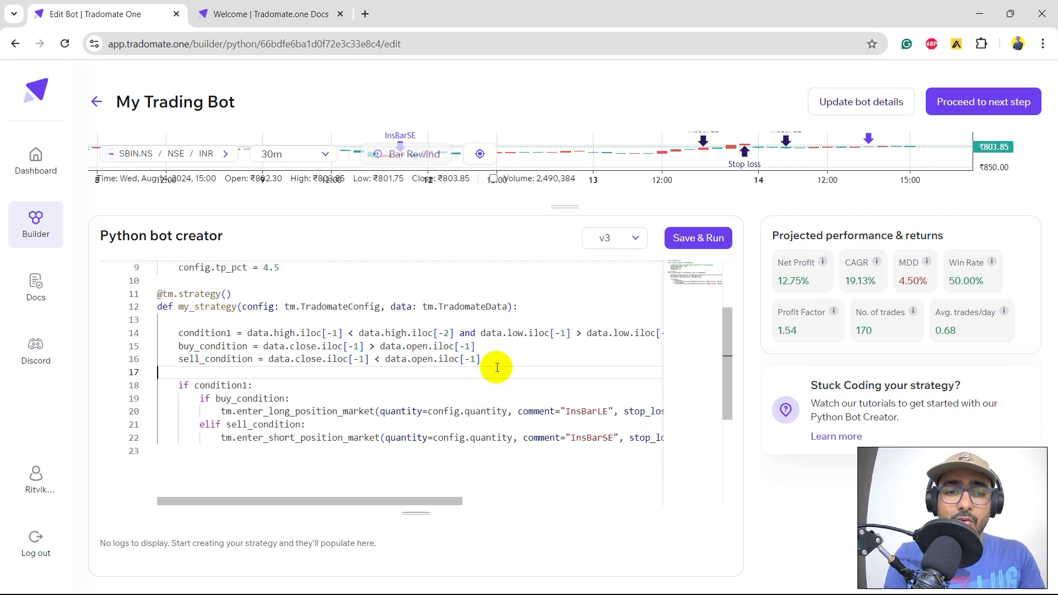
- Add adx = tm.ta.adx(data.high,data.low,data.close,14) at the start of the strategy
{"action": "left_click", "coordinate": [304, 321]}
{"action": "key", "text": "Return"}
{"action": "key", "text": "Return"}
{"action": "key", "text": "Up"}
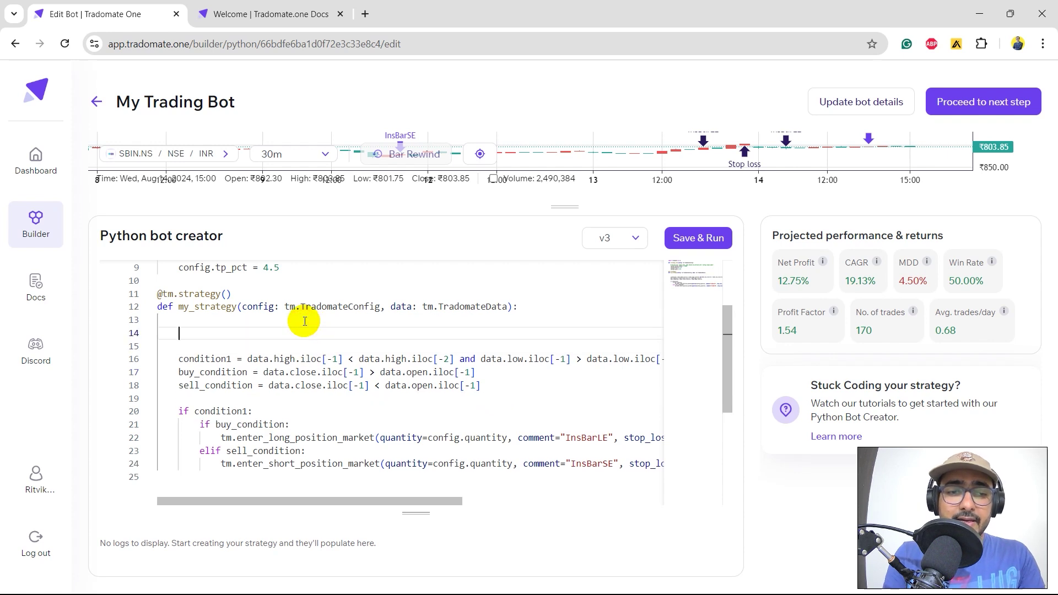
{"action": "type", "text": "adx = "}
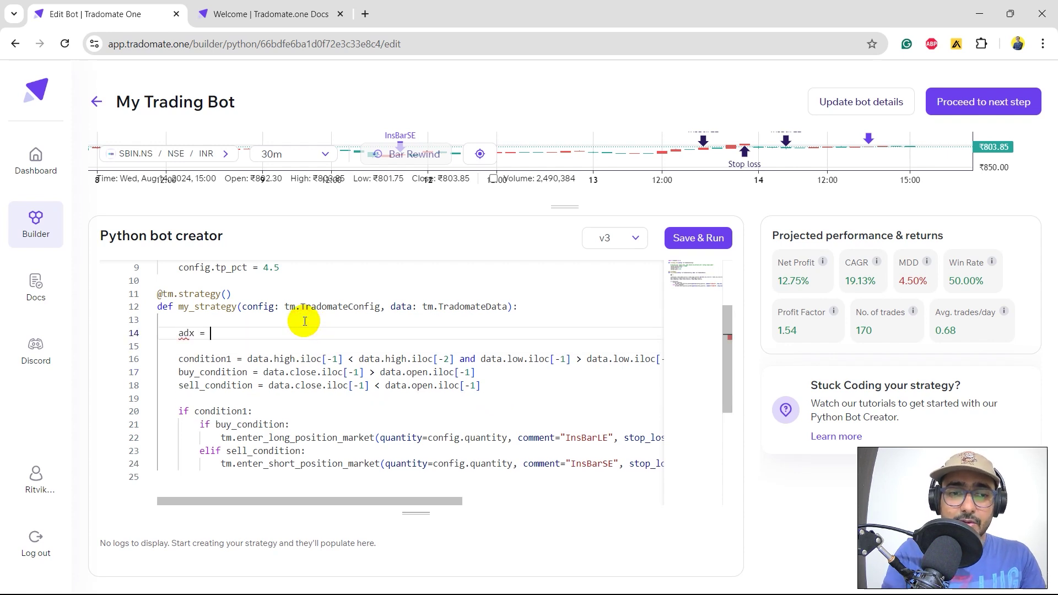
{"action": "type", "text": "tm.ta.adx("}
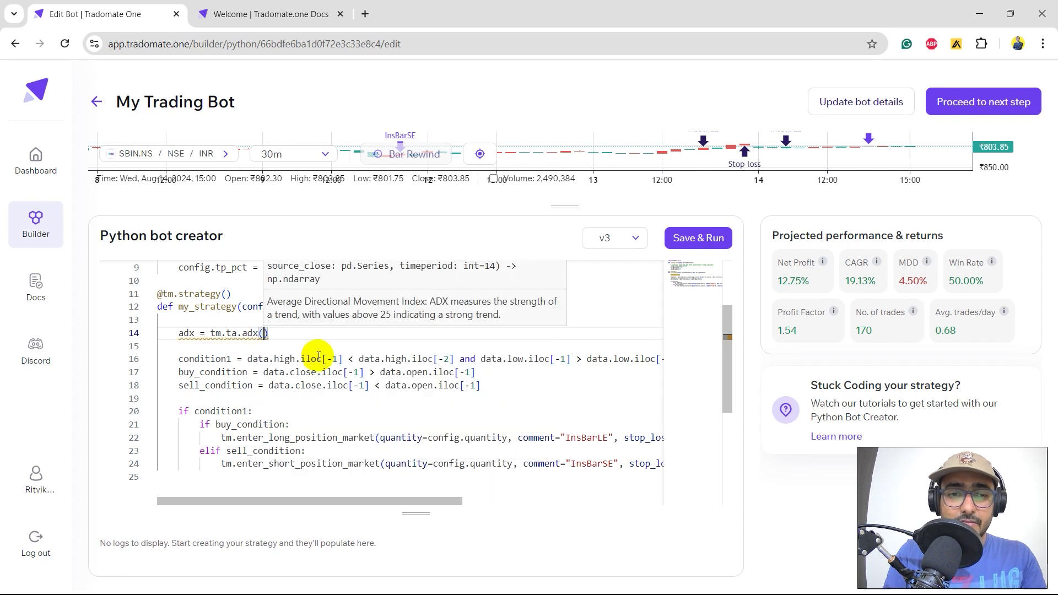
{"action": "scroll", "coordinate": [318, 359], "scroll_direction": "up", "scroll_amount": 1}
{"action": "type", "text": "data.high,data."}
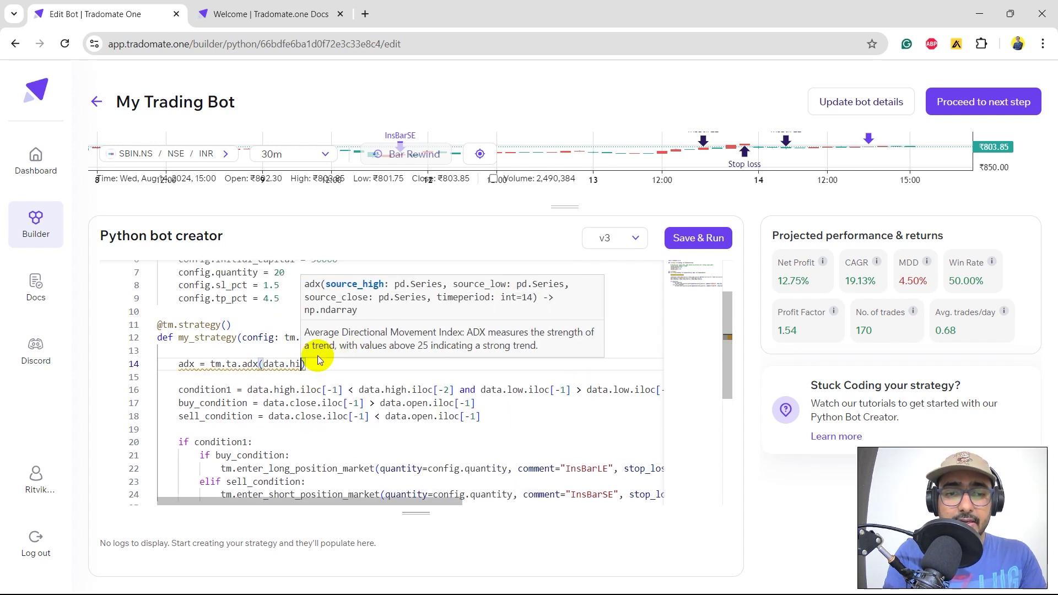
{"action": "type", "text": "low,data.close,"}
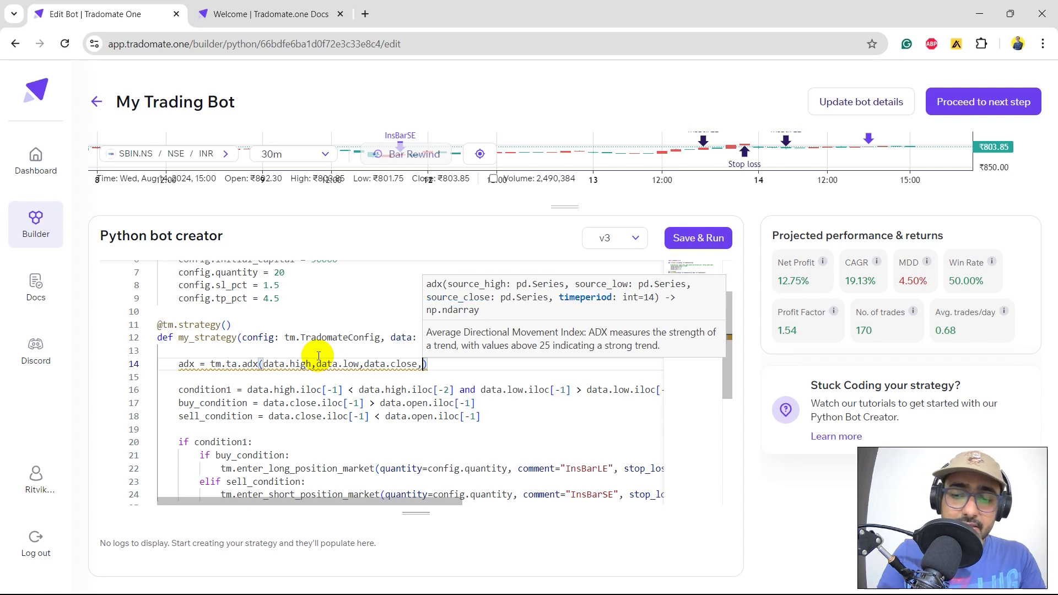
{"action": "type", "text": "14"}
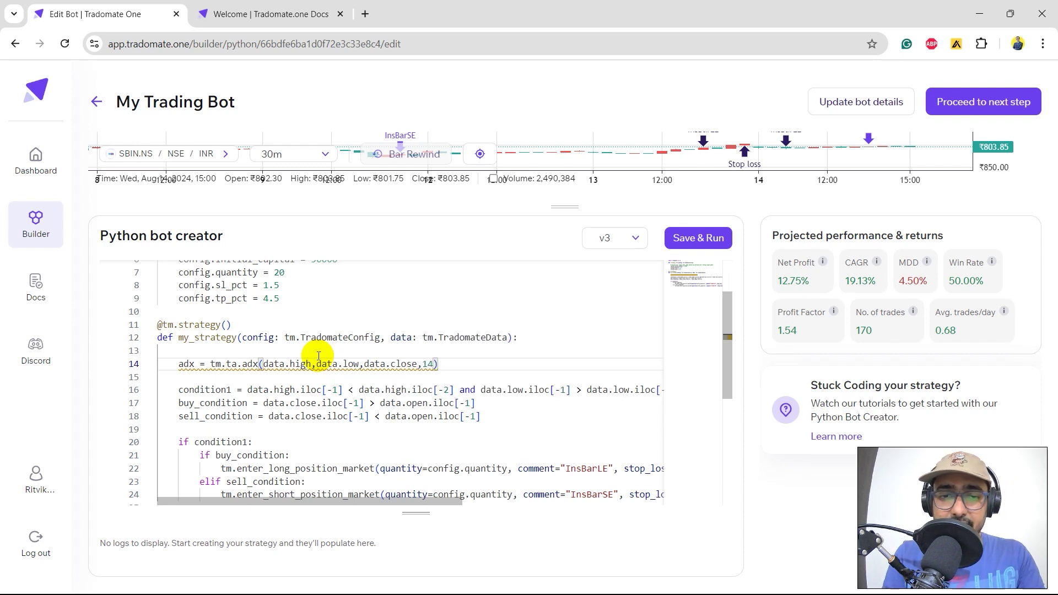
- Append and (adx.iloc[-1] > 30) to condition1
{"action": "scroll", "coordinate": [437, 428], "scroll_direction": "right", "scroll_amount": 5}
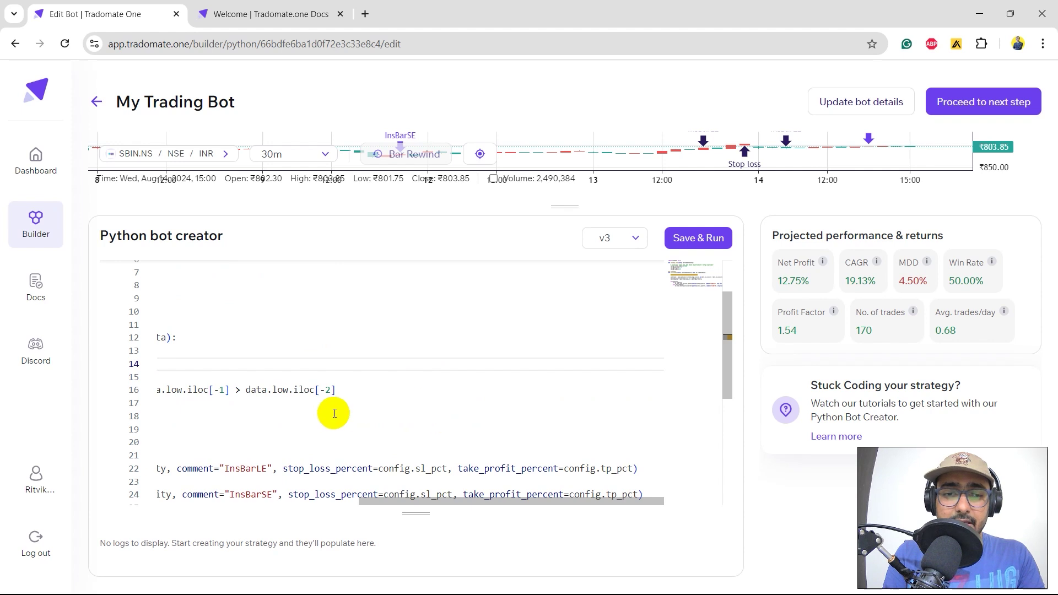
{"action": "scroll", "coordinate": [333, 411], "scroll_direction": "left", "scroll_amount": 5}
{"action": "double_click", "coordinate": [186, 364]}
{"action": "key", "text": "ctrl+c"}
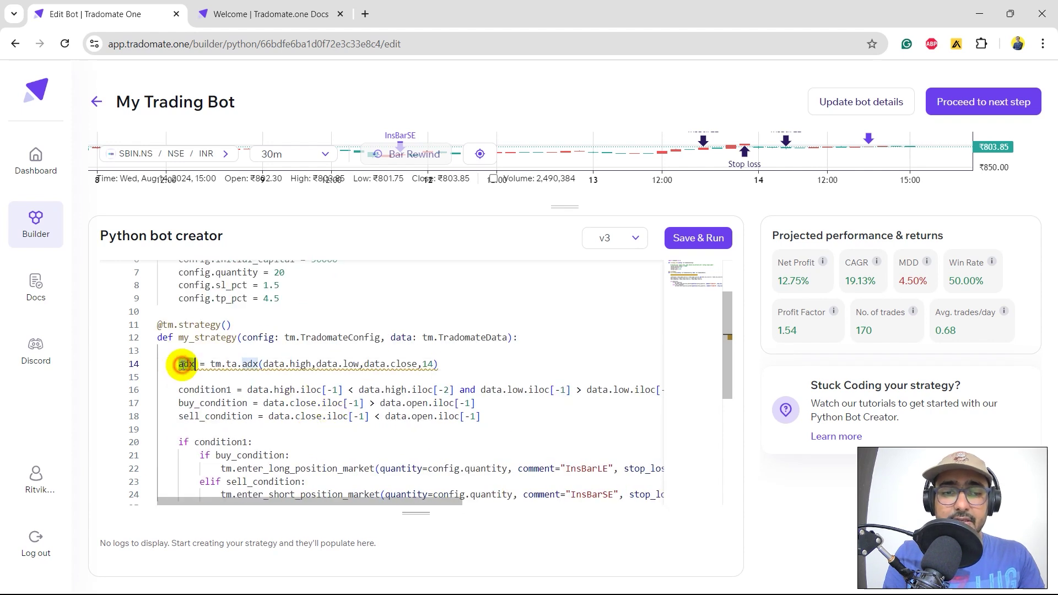
{"action": "scroll", "coordinate": [386, 392], "scroll_direction": "right", "scroll_amount": 5}
{"action": "left_click", "coordinate": [499, 390]}
{"action": "type", "text": "and "}
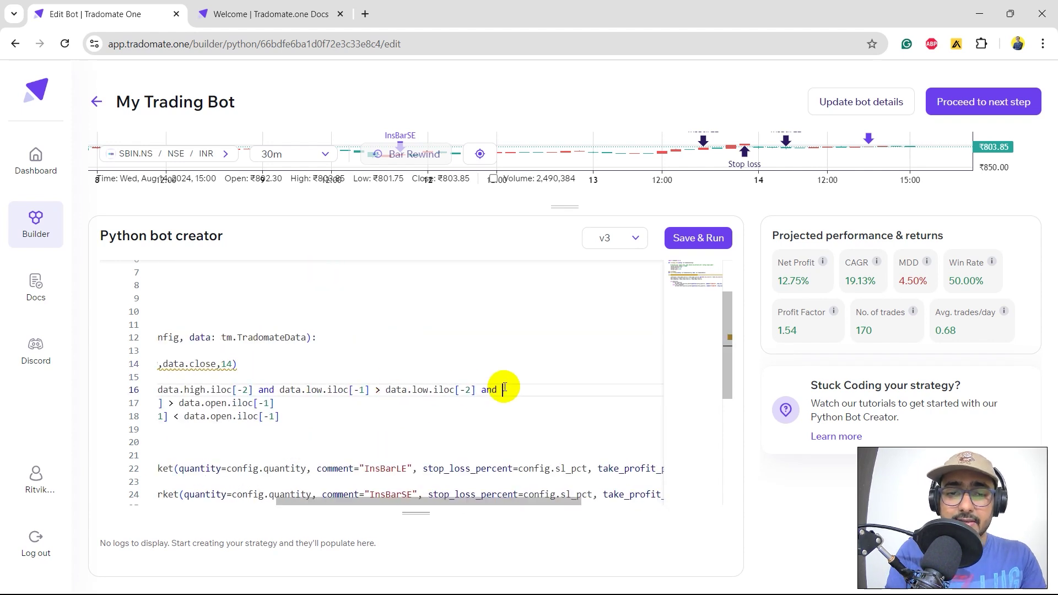
{"action": "type", "text": "("}
{"action": "key", "text": "ctrl+v"}
{"action": "type", "text": ".iloc["}
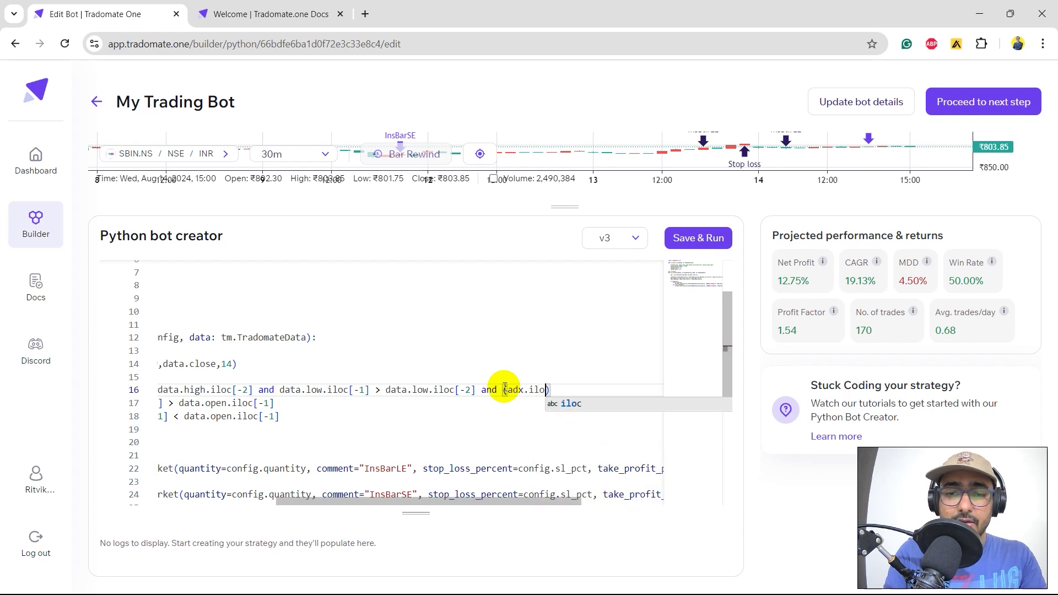
{"action": "type", "text": "-1] >"}
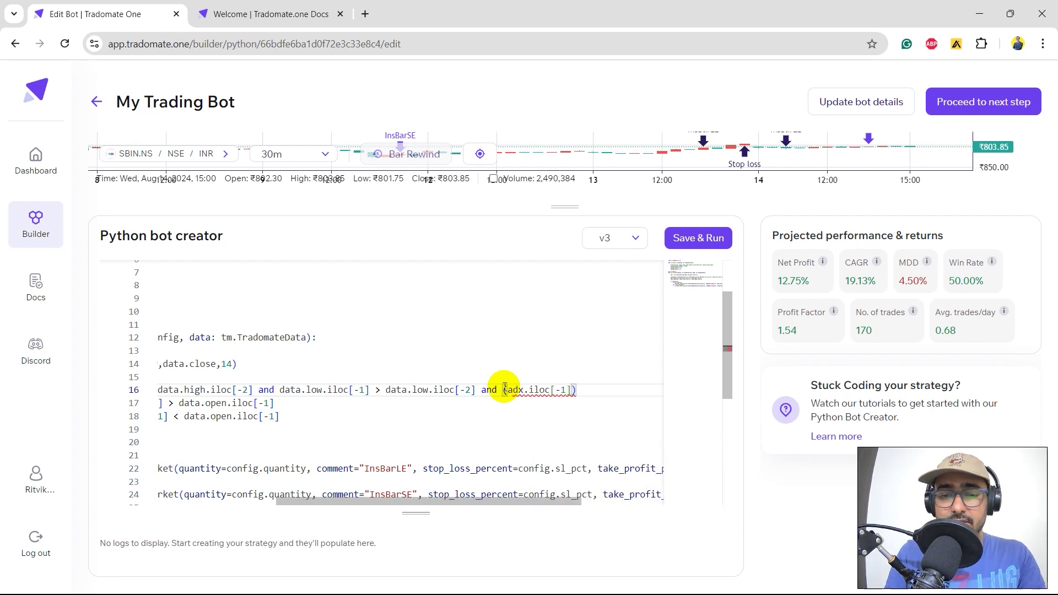
{"action": "type", "text": " 30"}
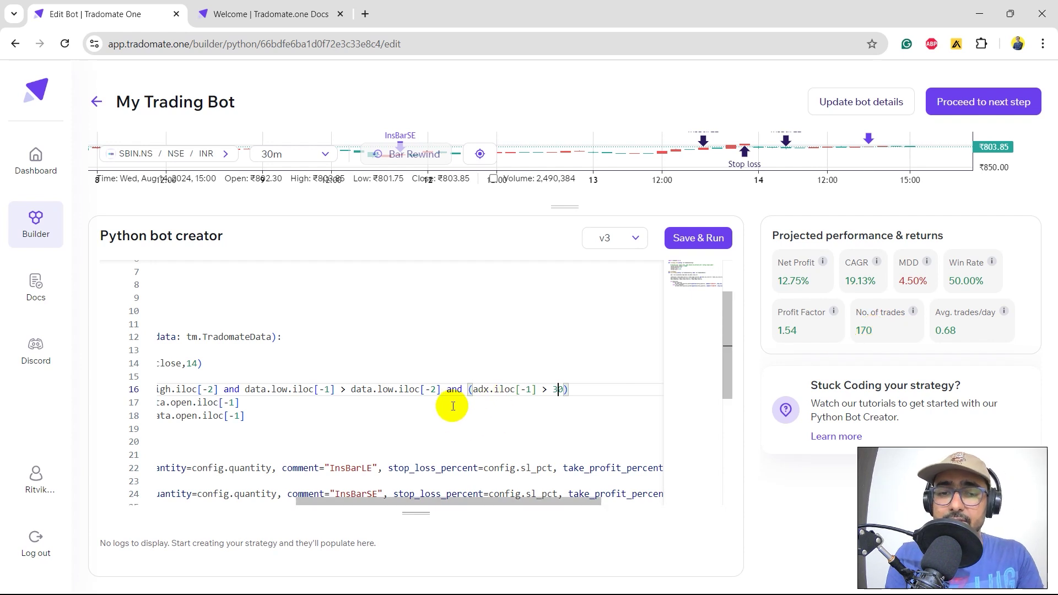
{"action": "key", "text": "ctrl+Home"}
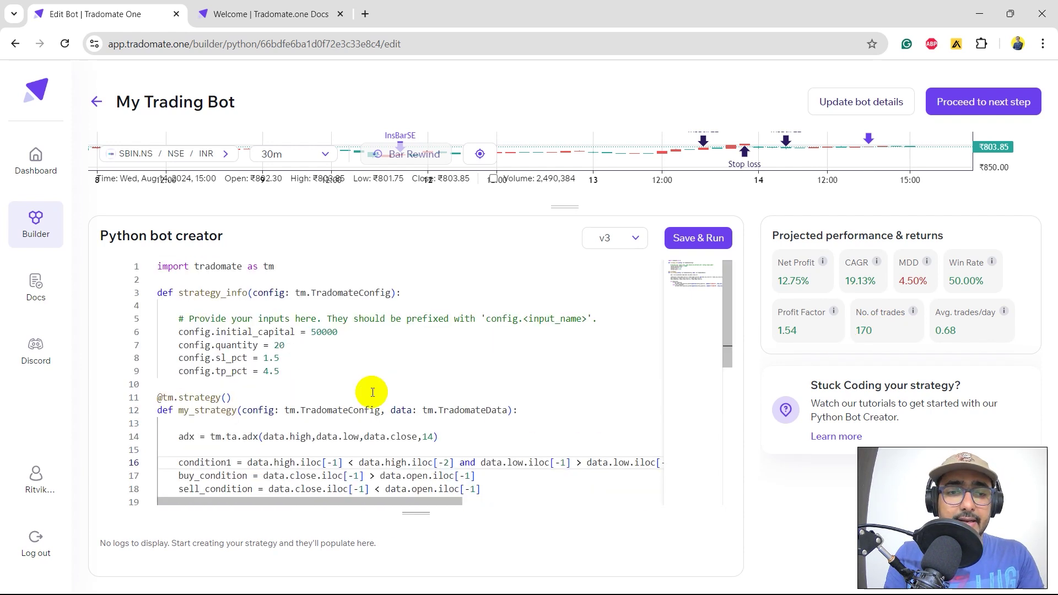
- Change the trade quantity from 20 to 70
{"action": "left_click", "coordinate": [287, 346]}
{"action": "key", "text": "BackSpace"}
{"action": "key", "text": "BackSpace"}
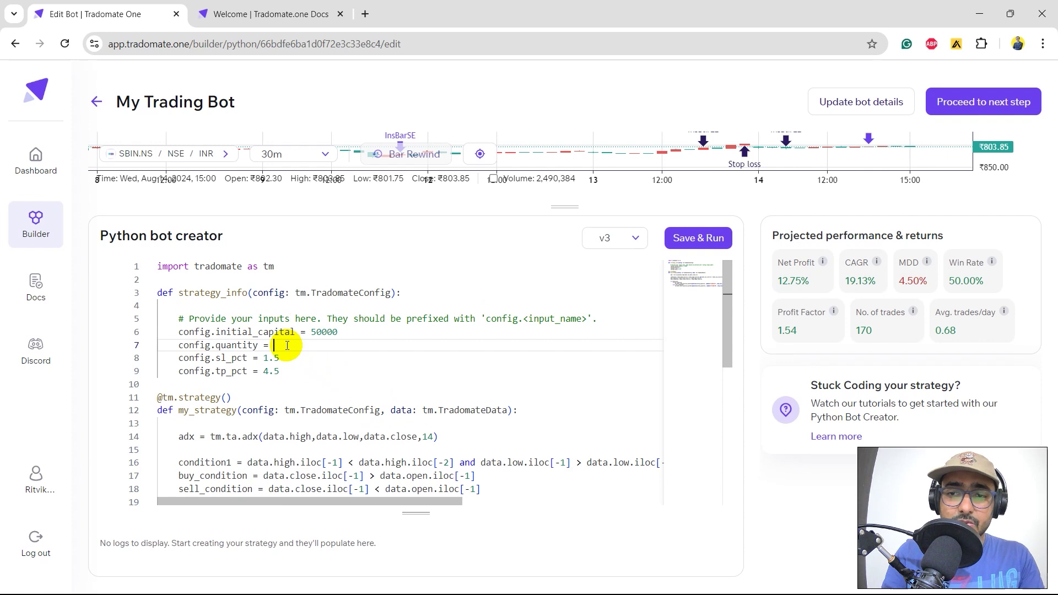
{"action": "type", "text": "70"}
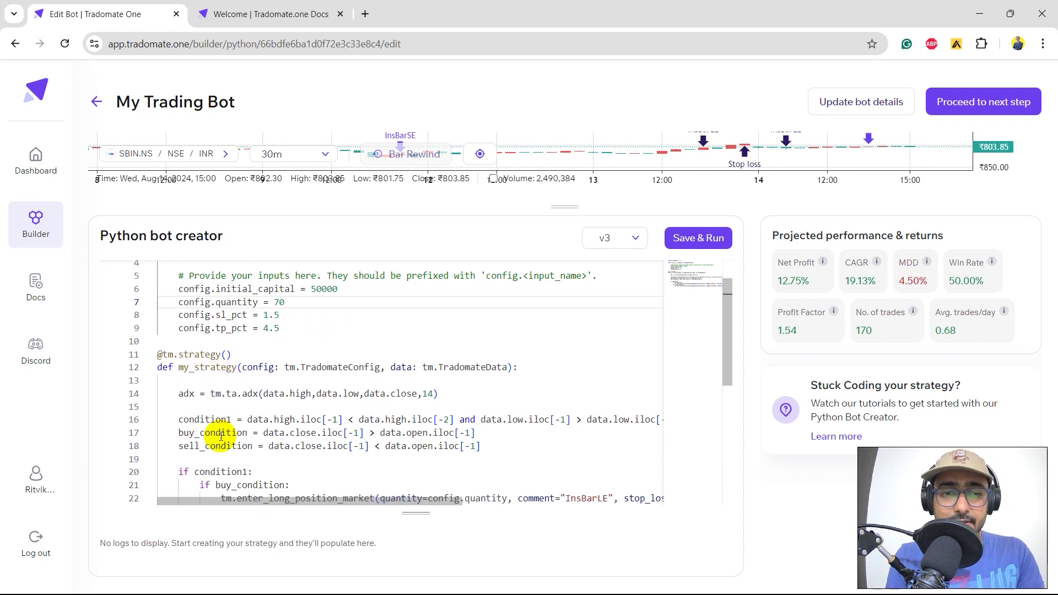
- Add tm.plot(adx,title='ADX',color='red',overlay=False) on the strategy's last line
{"action": "scroll", "coordinate": [384, 432], "scroll_direction": "down", "scroll_amount": 3}
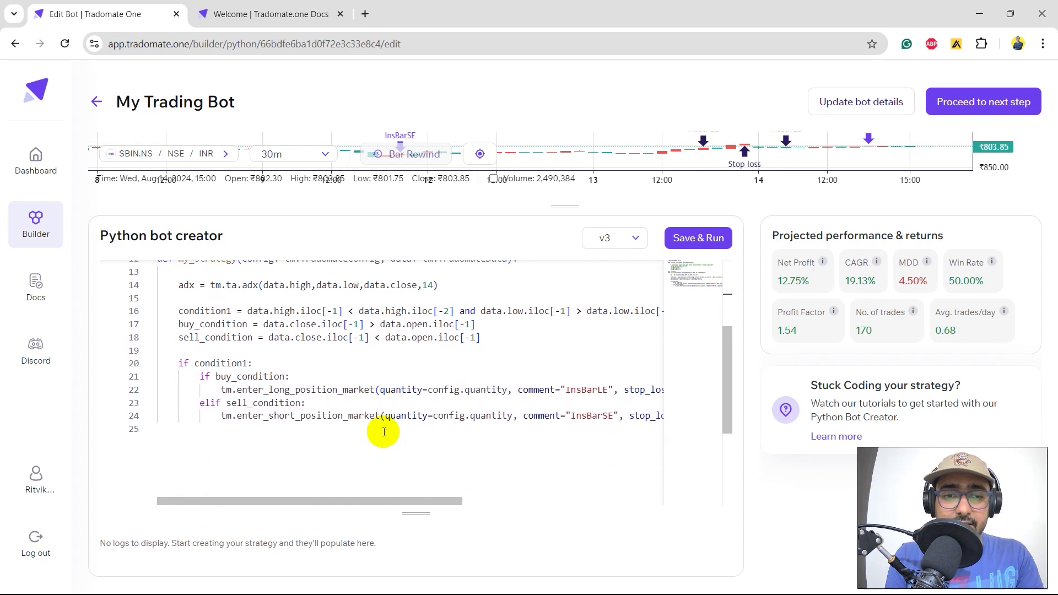
{"action": "scroll", "coordinate": [385, 432], "scroll_direction": "down", "scroll_amount": 1}
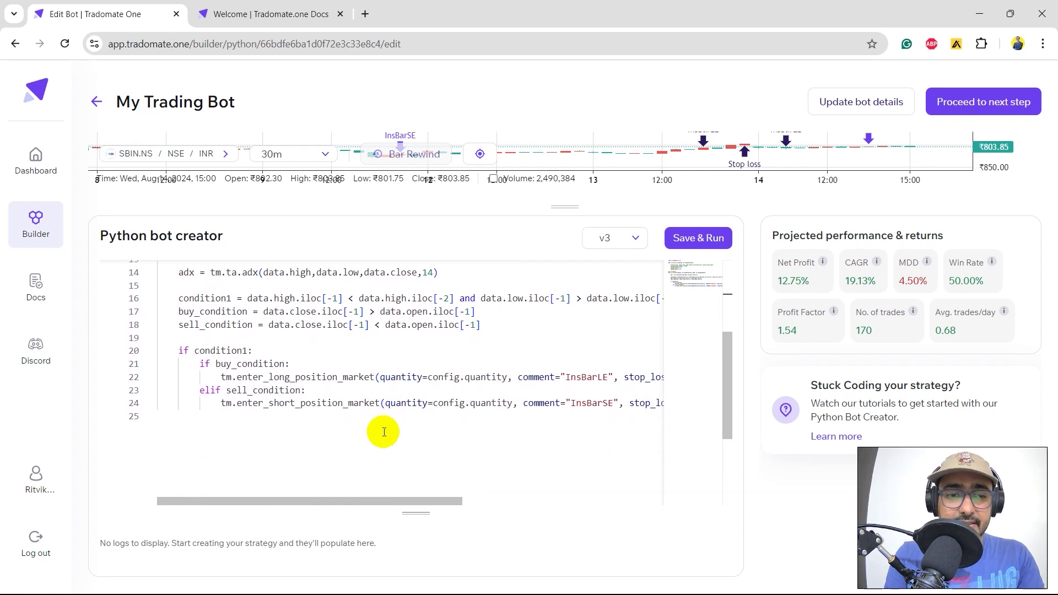
{"action": "left_click", "coordinate": [384, 433]}
{"action": "type", "text": "tm.plot(a"}
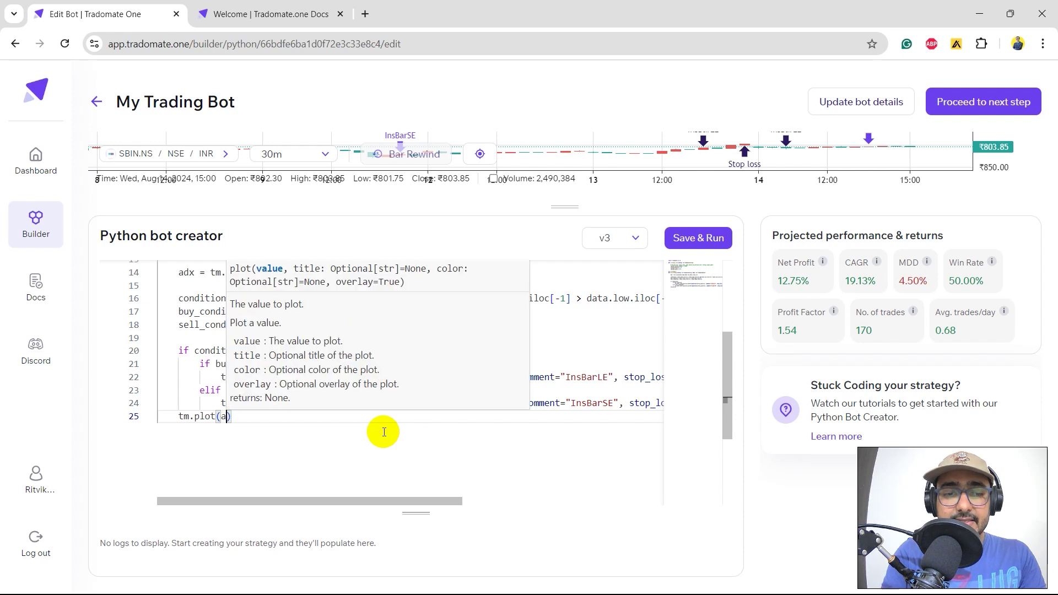
{"action": "type", "text": "dx,title='ADX',col"}
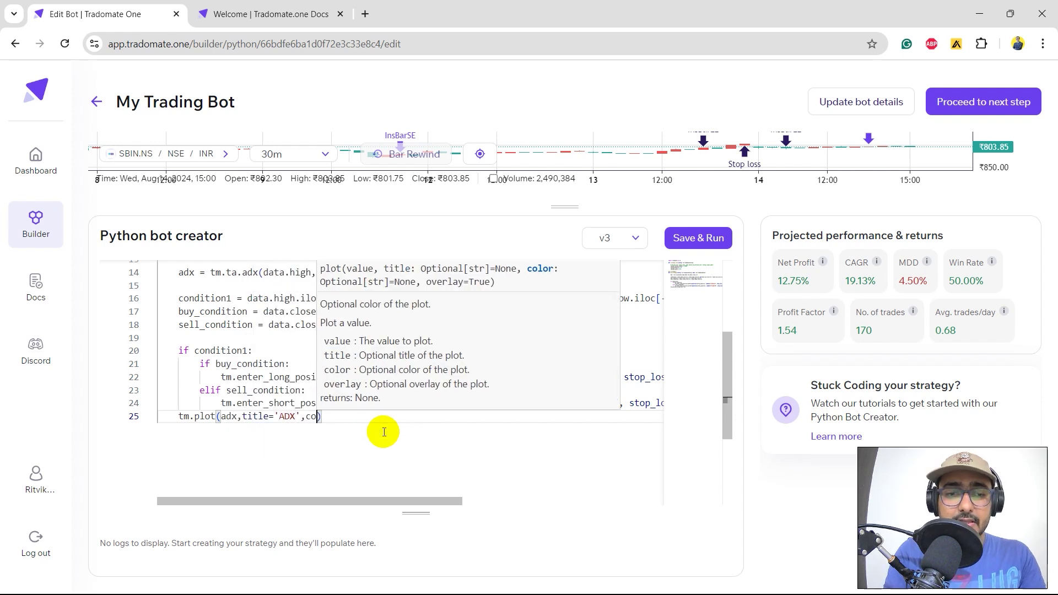
{"action": "type", "text": "or='red',overlay="}
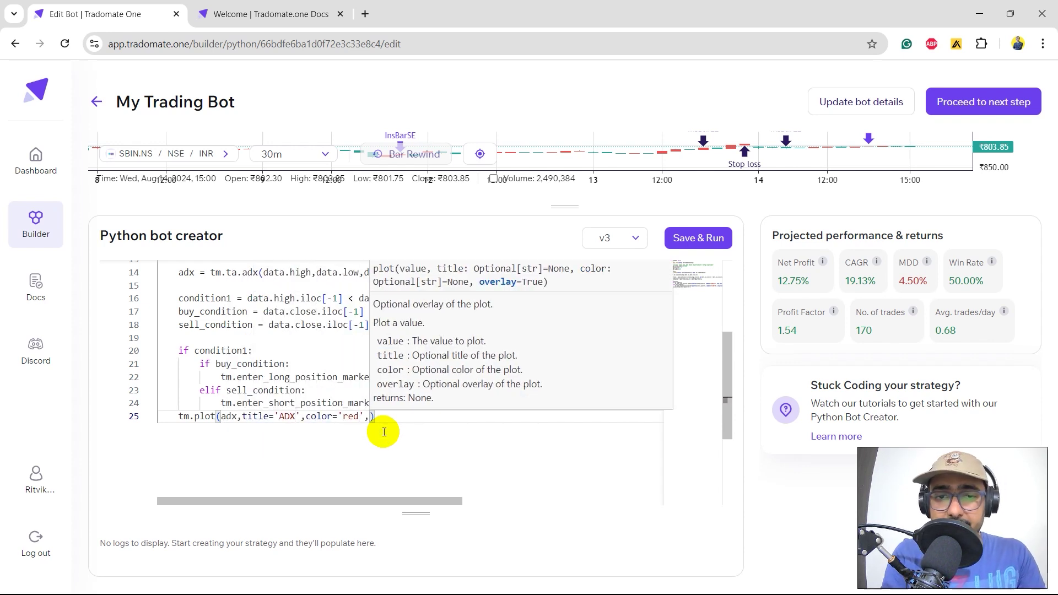
{"action": "type", "text": "False"}
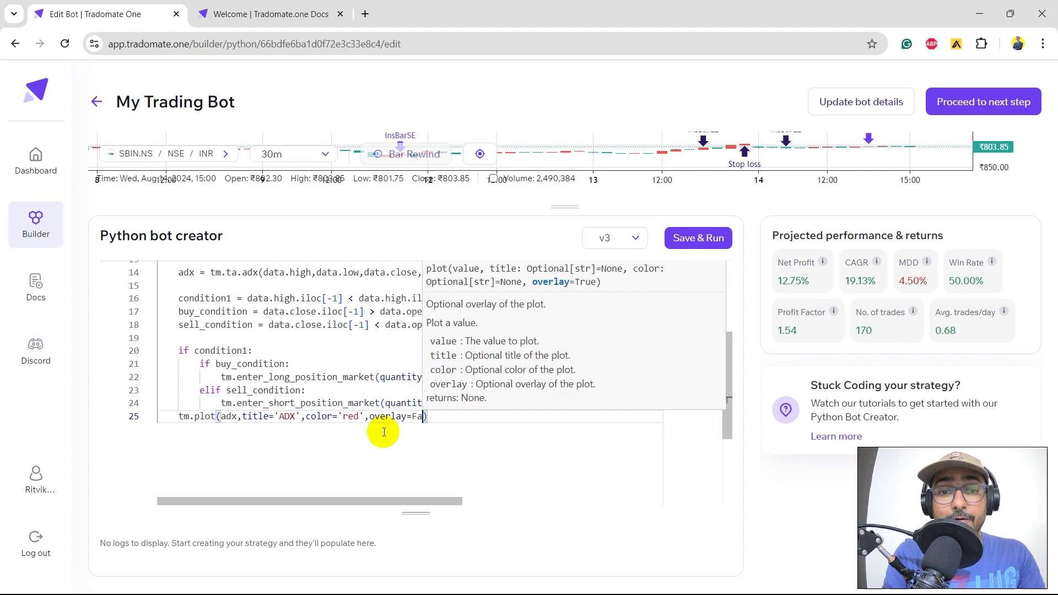
{"action": "key", "text": "Up"}
{"action": "key", "text": "Up"}
{"action": "key", "text": "Home"}
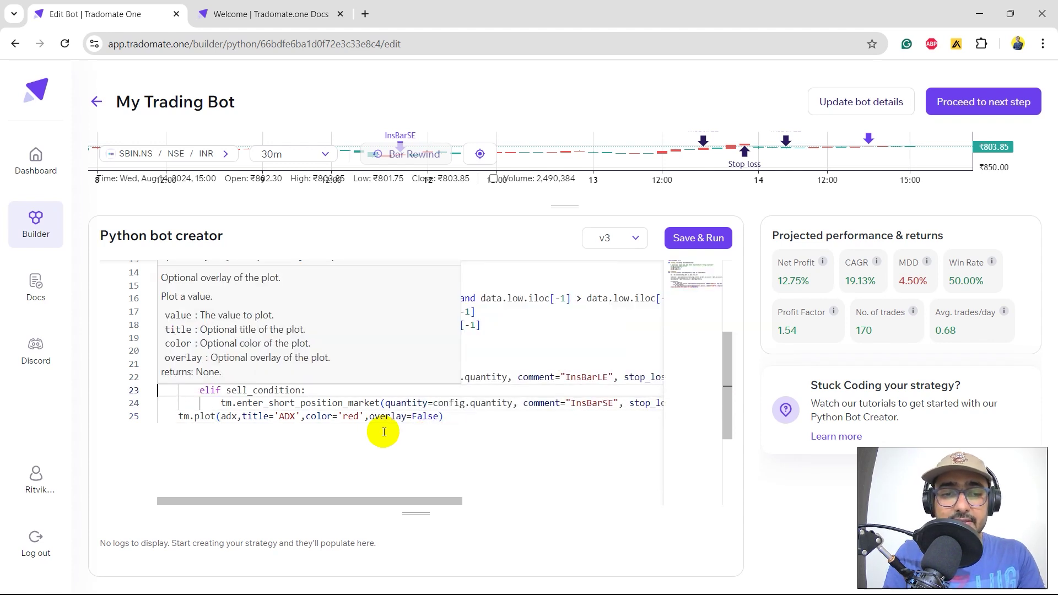
- Save the code and run the new backtest with Save & Run
{"action": "scroll", "coordinate": [455, 417], "scroll_direction": "up", "scroll_amount": 2}
{"action": "scroll", "coordinate": [455, 416], "scroll_direction": "up", "scroll_amount": 4}
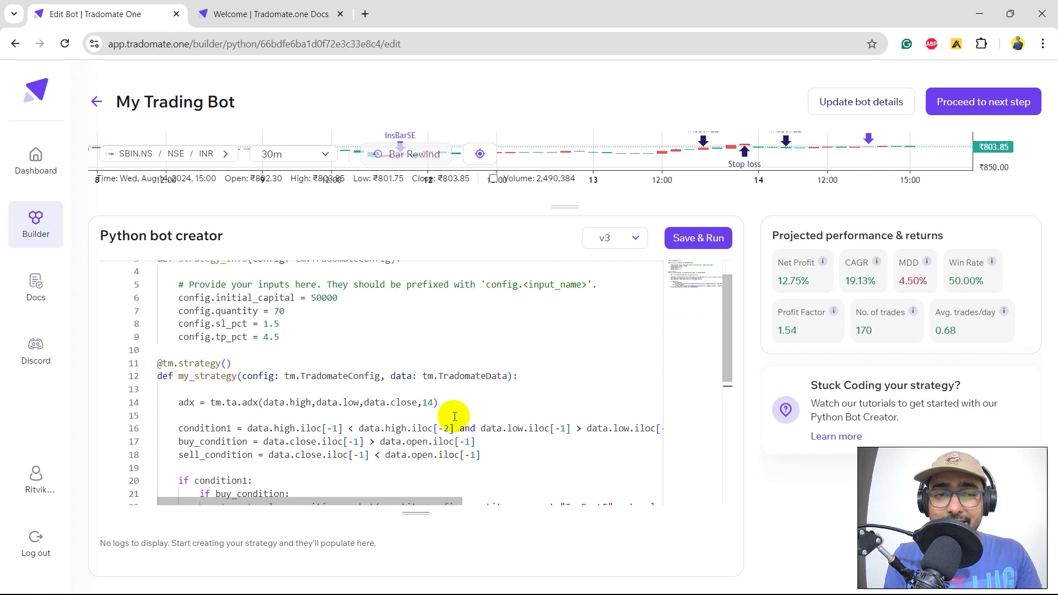
{"action": "left_click", "coordinate": [698, 236]}
- Review the v4 results: 68.16% net profit, 113.48% CAGR, 57.81% win rate over 64 trades
{"action": "scroll", "coordinate": [427, 455], "scroll_direction": "down", "scroll_amount": 4}
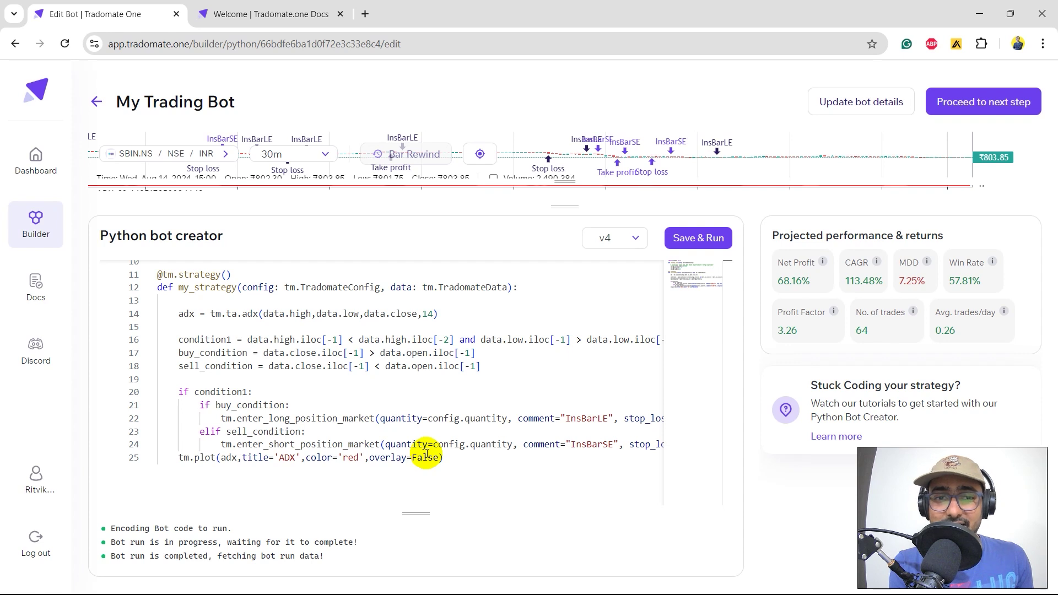
{"action": "scroll", "coordinate": [428, 454], "scroll_direction": "up", "scroll_amount": 3}
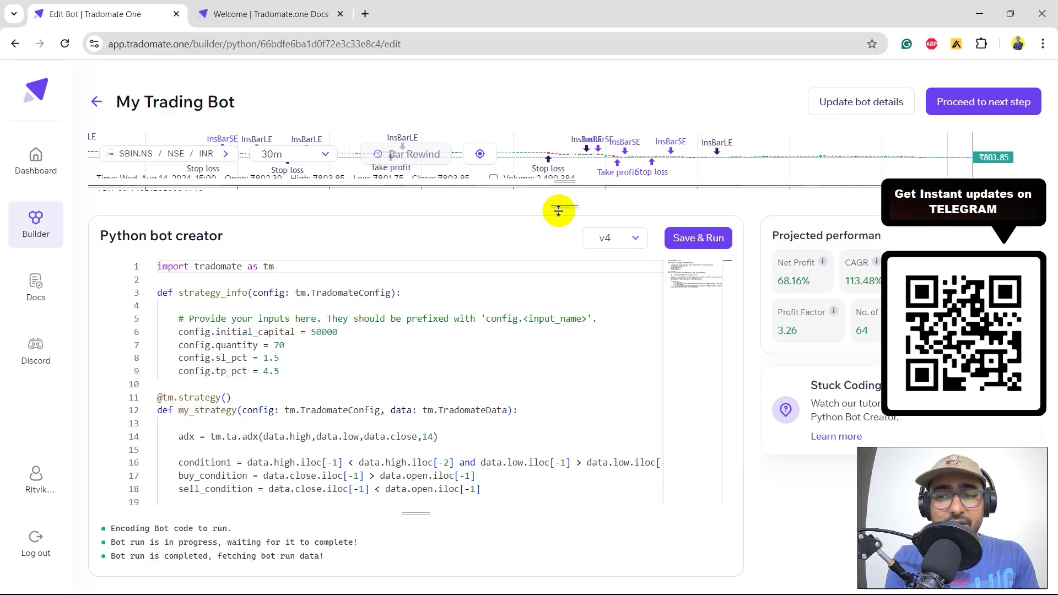
- Drag the chart splitter down to reveal the trade markers and the ADX pane
{"action": "left_click_drag", "start_coordinate": [559, 210], "coordinate": [560, 340]}
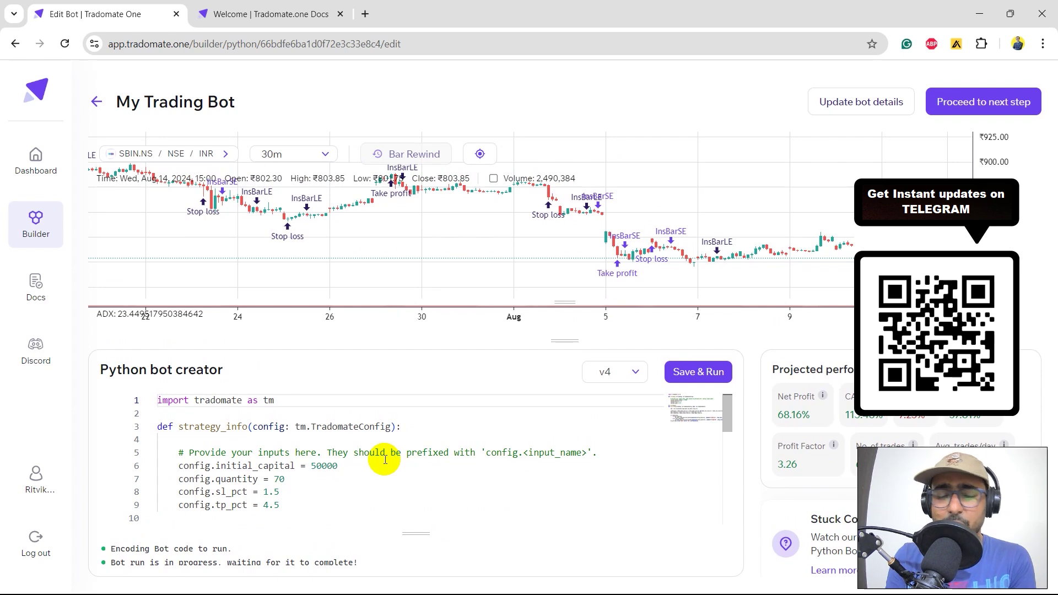